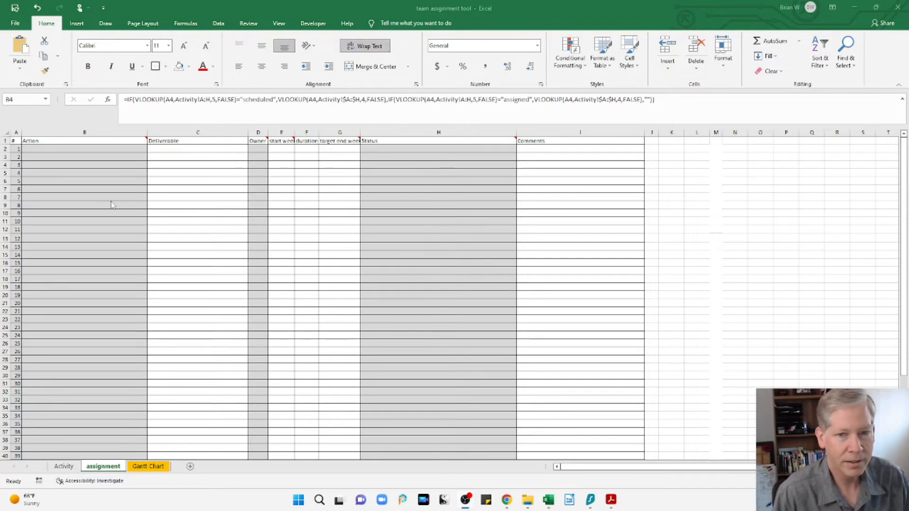
scroll(87, 203, "up", 2)
scroll(75, 196, "up", 4)
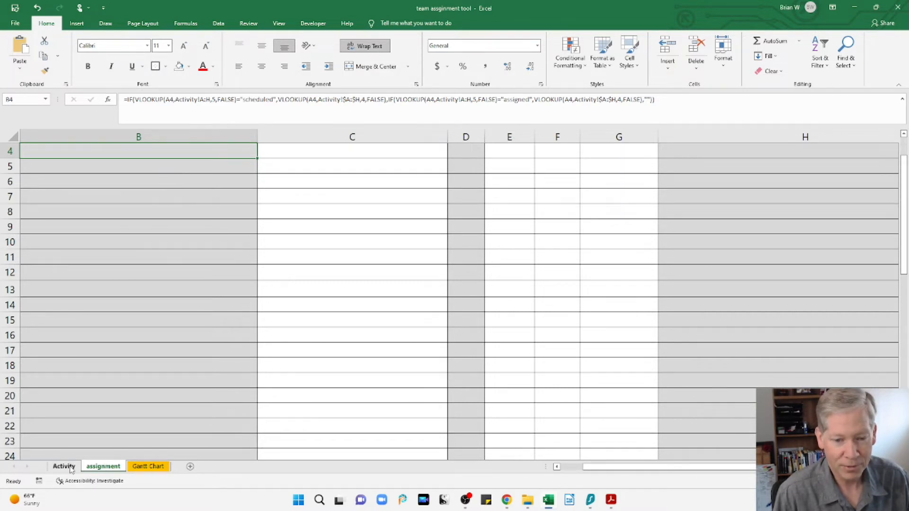
left_click(81, 384)
scroll(151, 243, "up", 1)
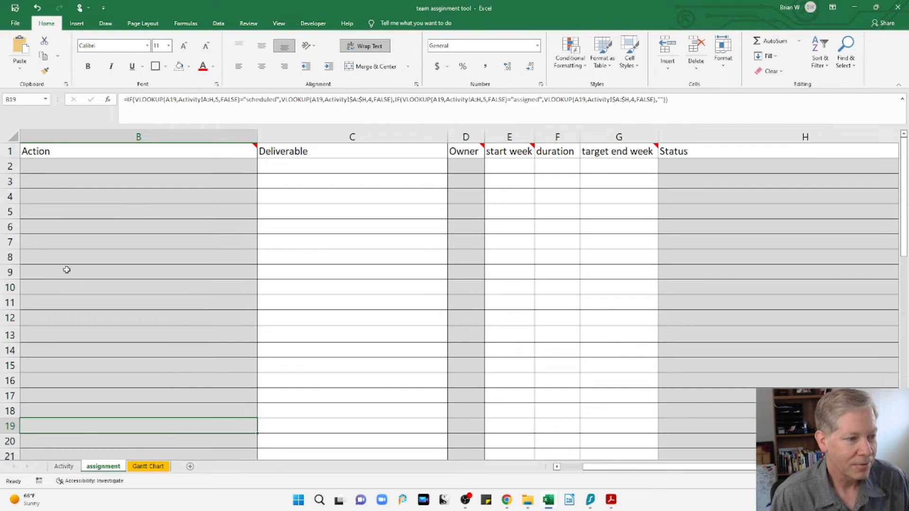
Step: On the Activity sheet, set the date of item 1 to 8/19
left_click(63, 466)
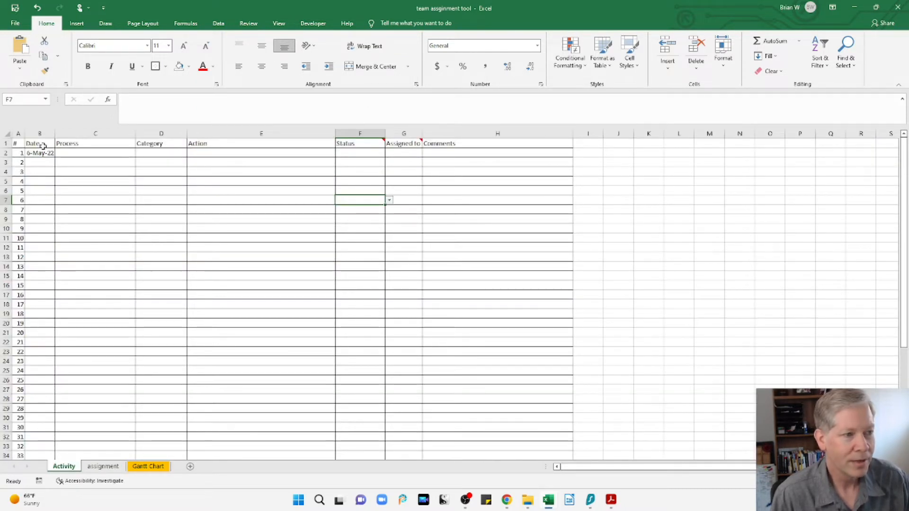
scroll(49, 150, "up", 4)
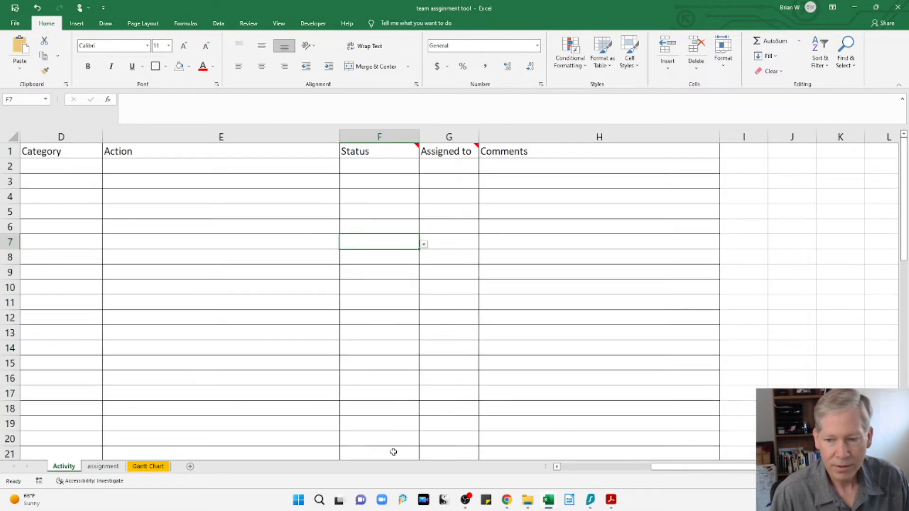
left_click(603, 471)
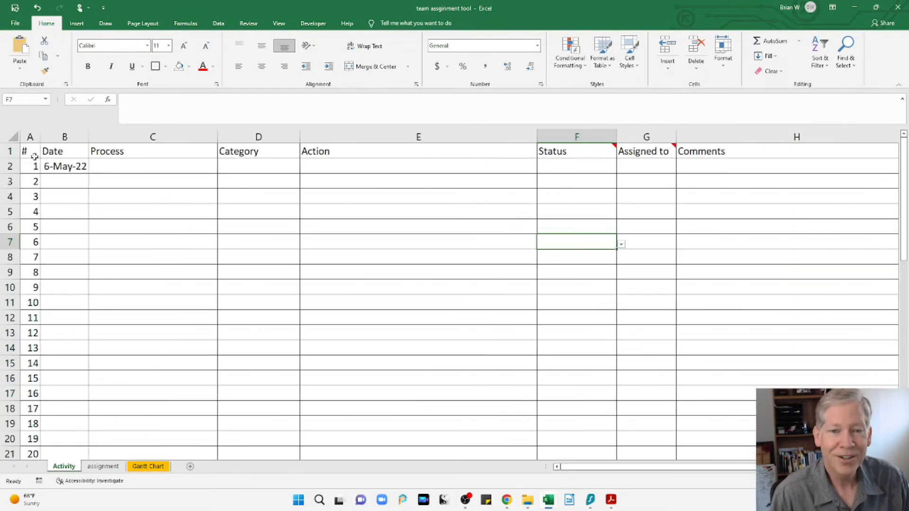
left_click(59, 153)
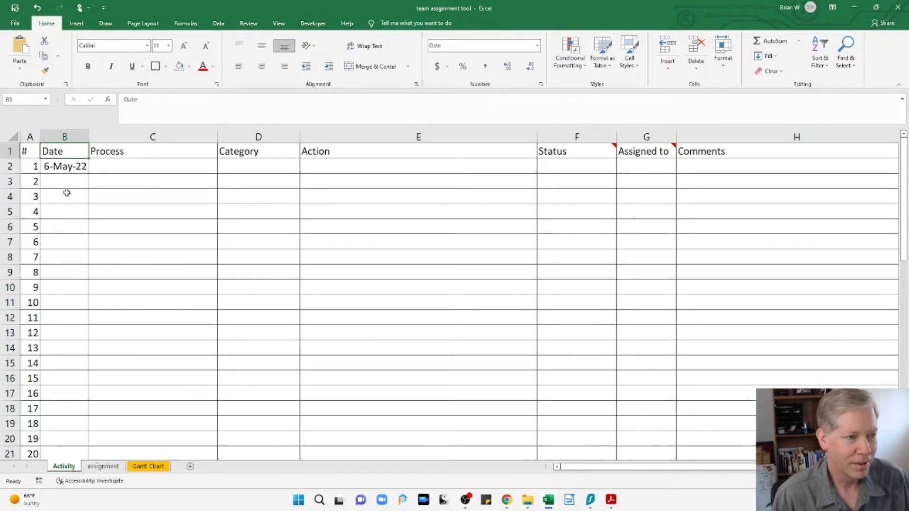
left_click(67, 168)
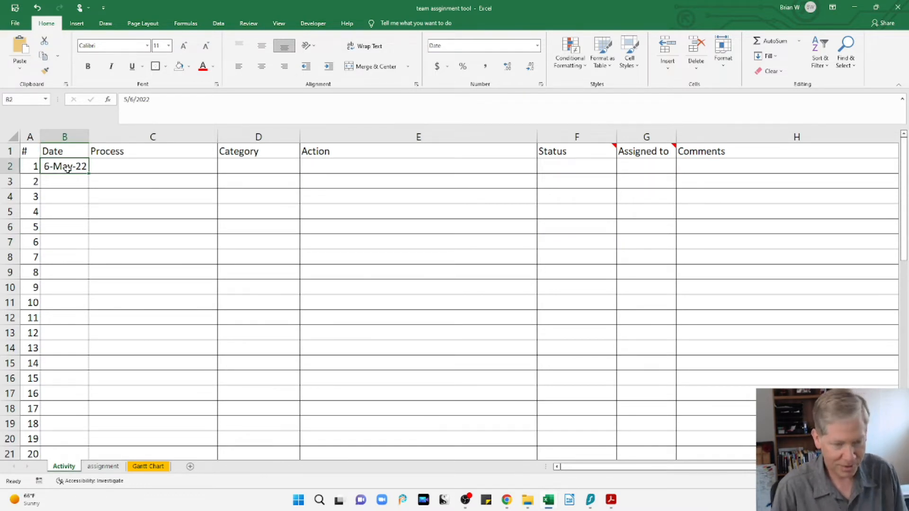
type("8/19")
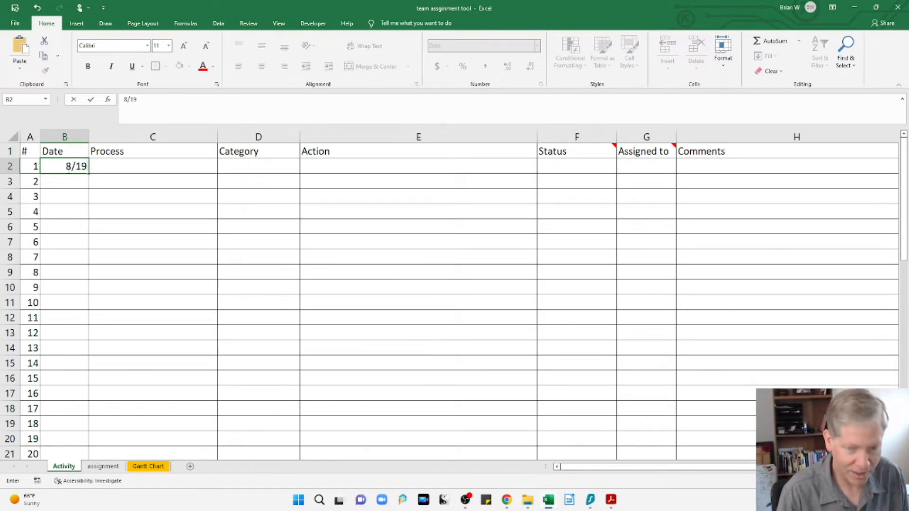
key("Return")
left_click(67, 169)
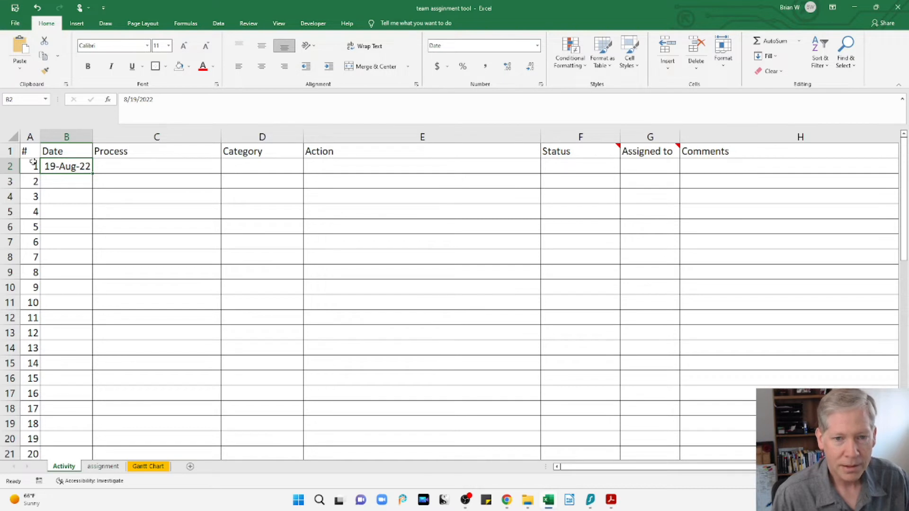
Step: Set the process of item 1 to Training
left_click(122, 167)
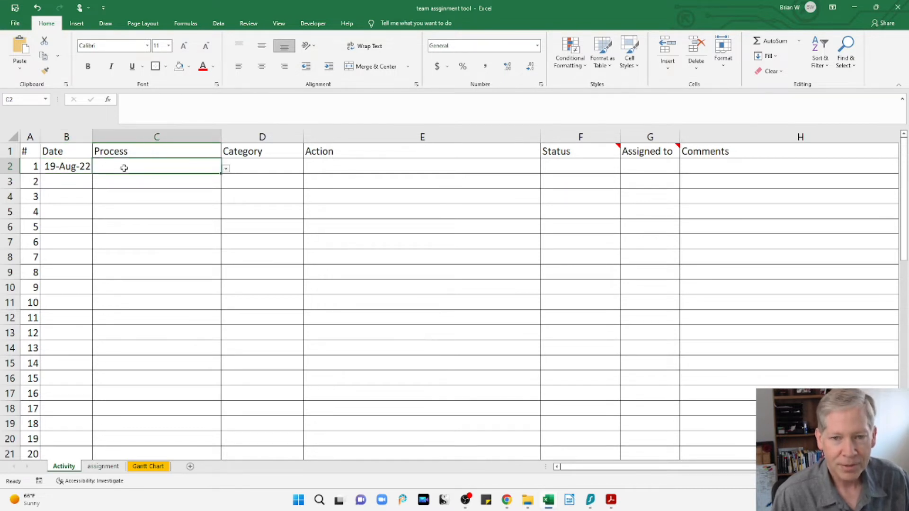
left_click(226, 169)
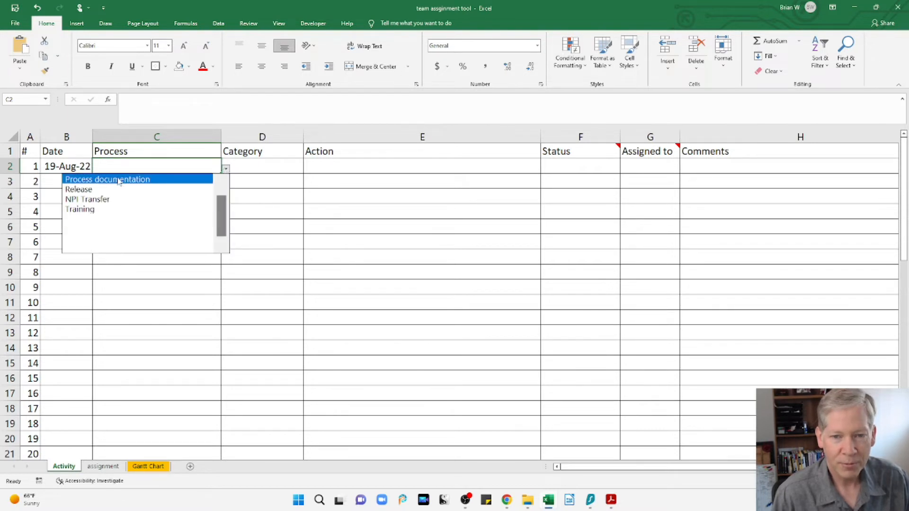
scroll(192, 212, "up", 1)
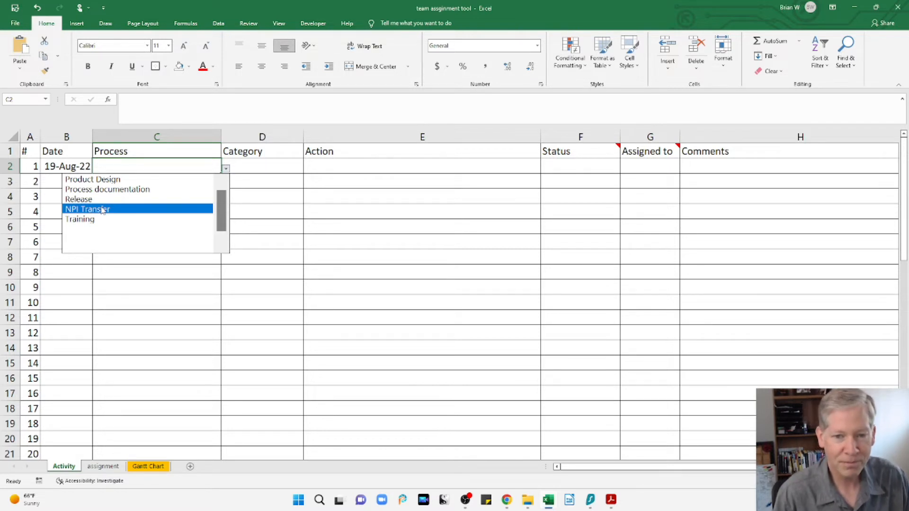
left_click(87, 219)
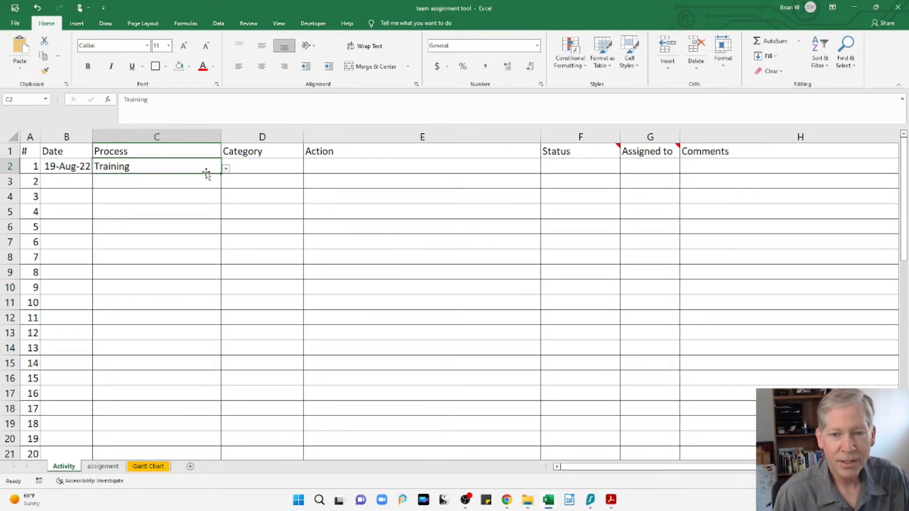
Step: Set the process of item 1 to Product Design
left_click(227, 169)
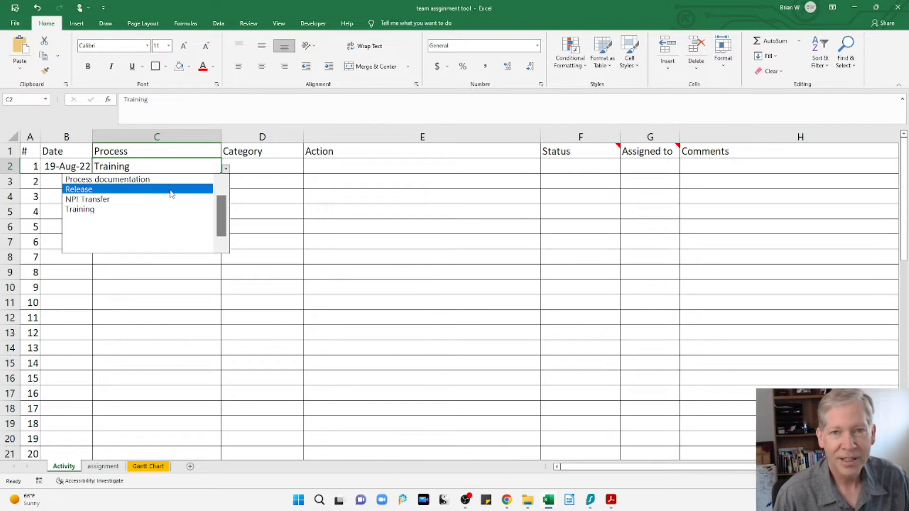
left_click(225, 178)
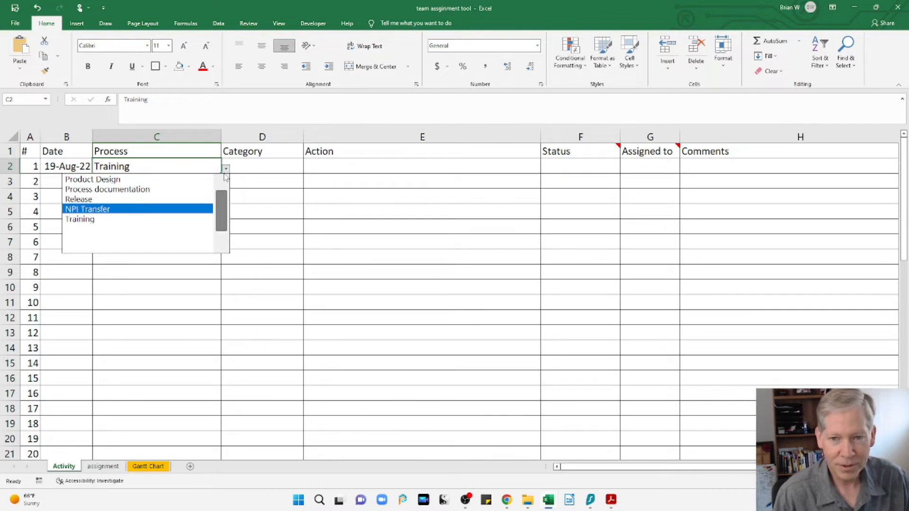
left_click(175, 180)
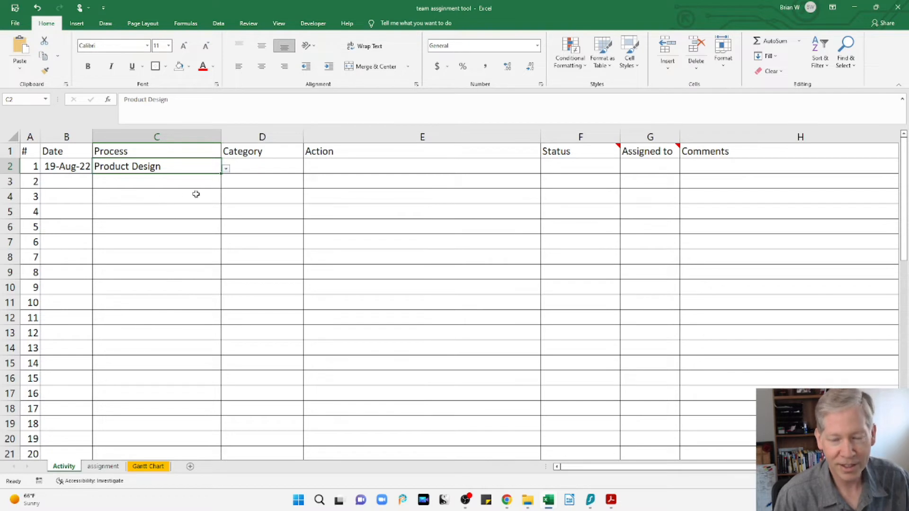
Step: Set the category of item 1 to Individual
left_click(268, 164)
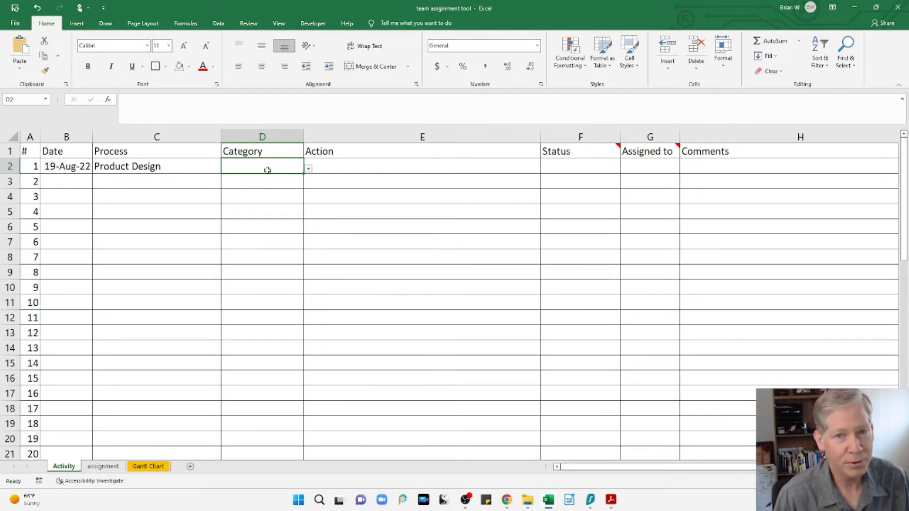
left_click(309, 169)
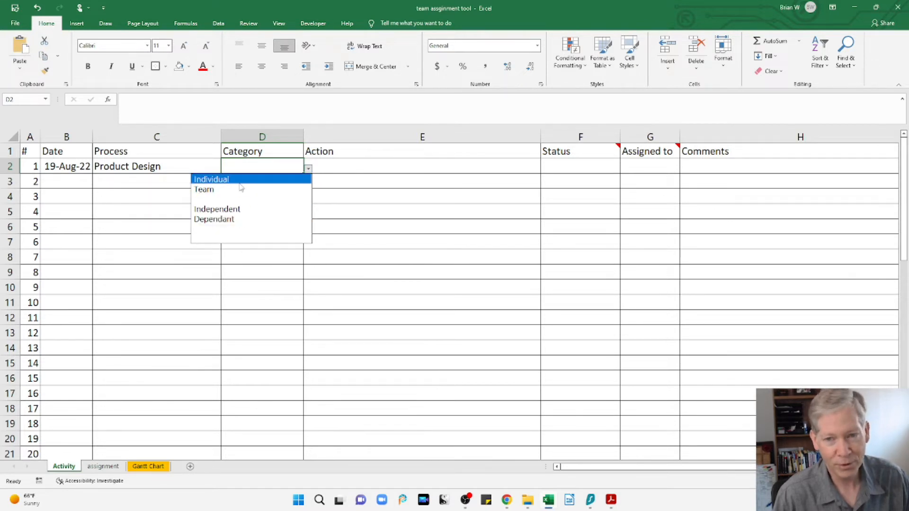
key("Escape")
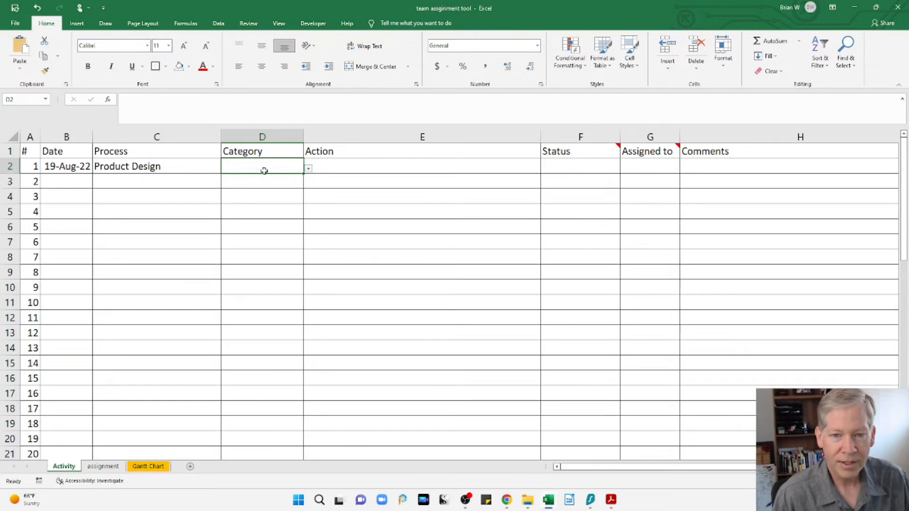
left_click(308, 168)
left_click(287, 182)
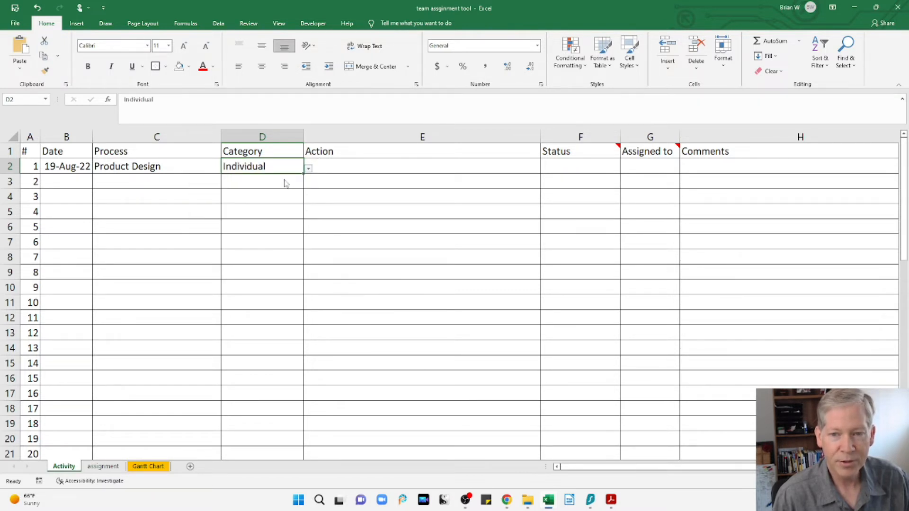
Step: Enter "decide on product length." as the action for item 1
left_click(330, 166)
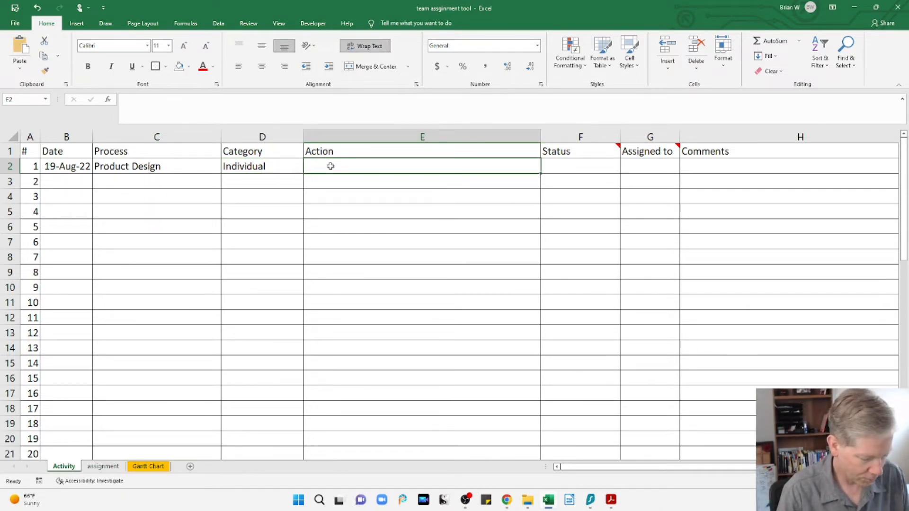
type("de")
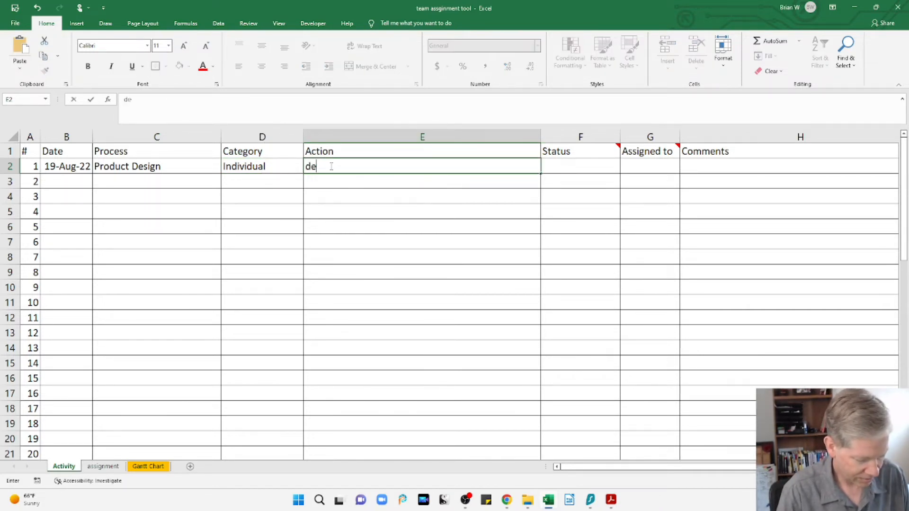
type("cide on")
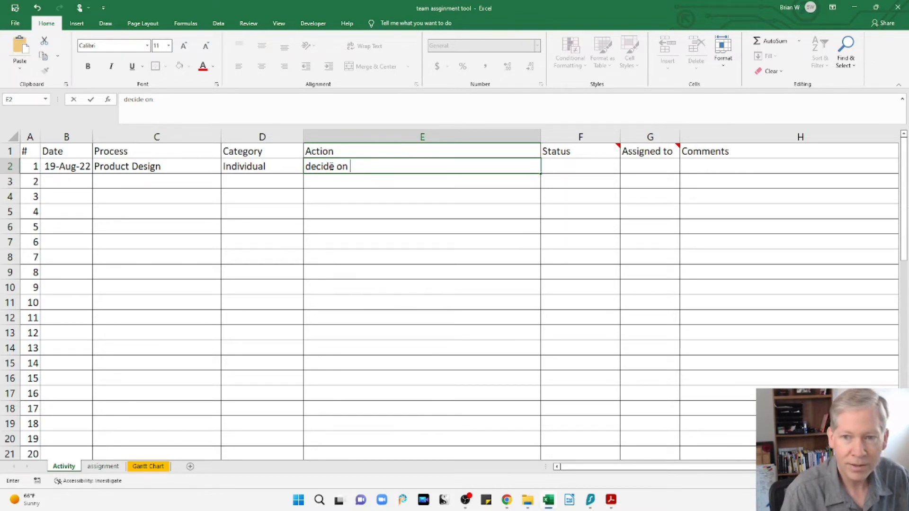
type("pro")
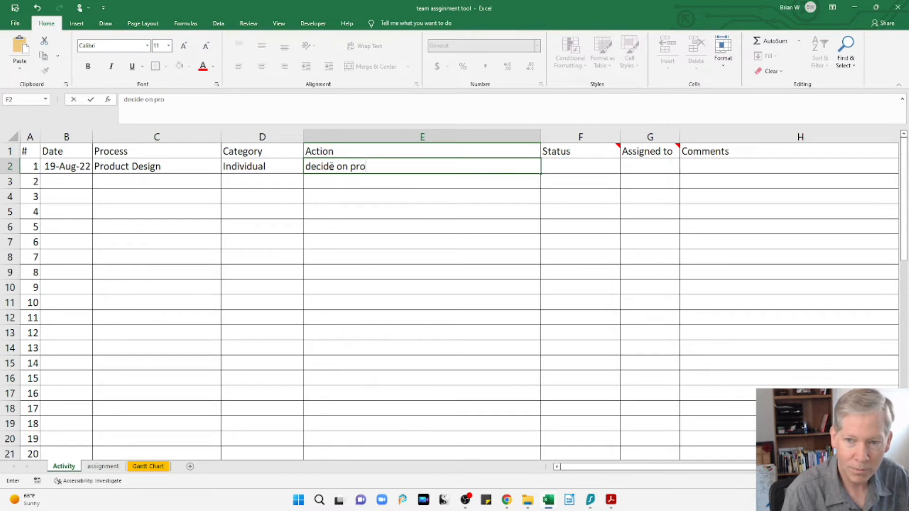
type("duct lenght")
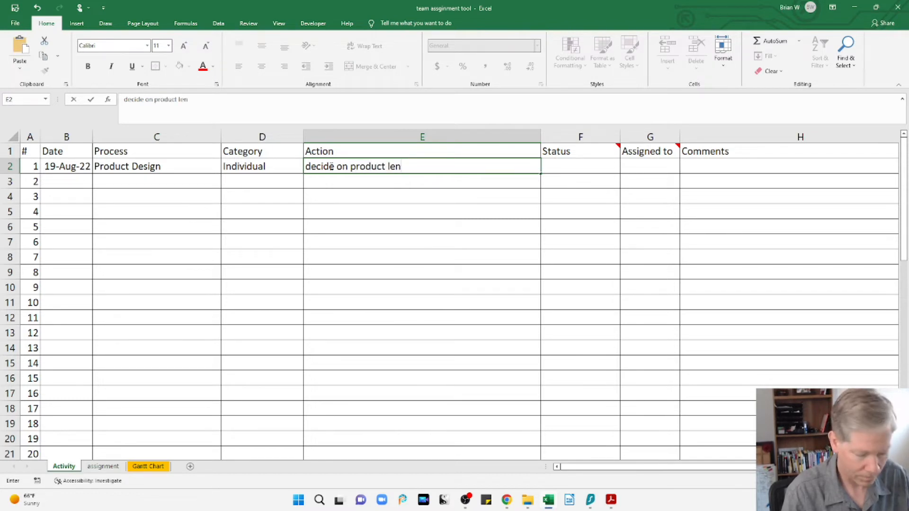
key("BackSpace")
key("BackSpace")
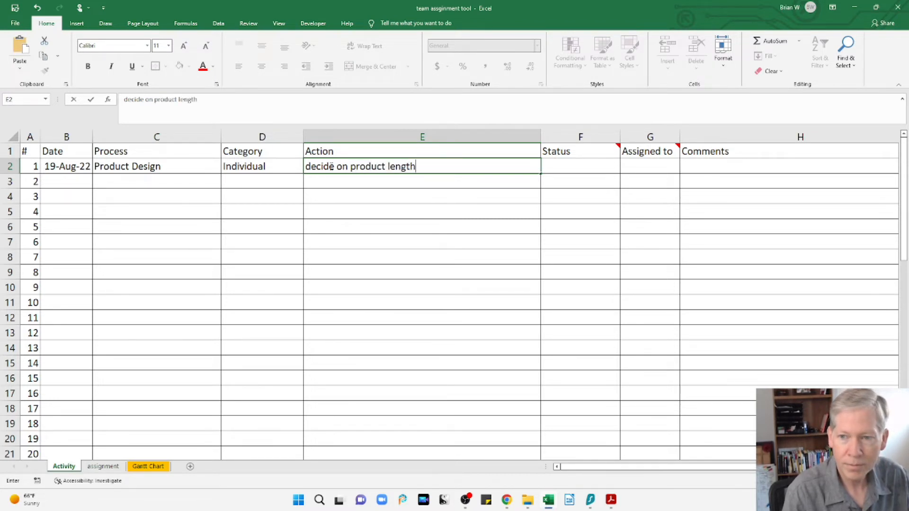
type("th.")
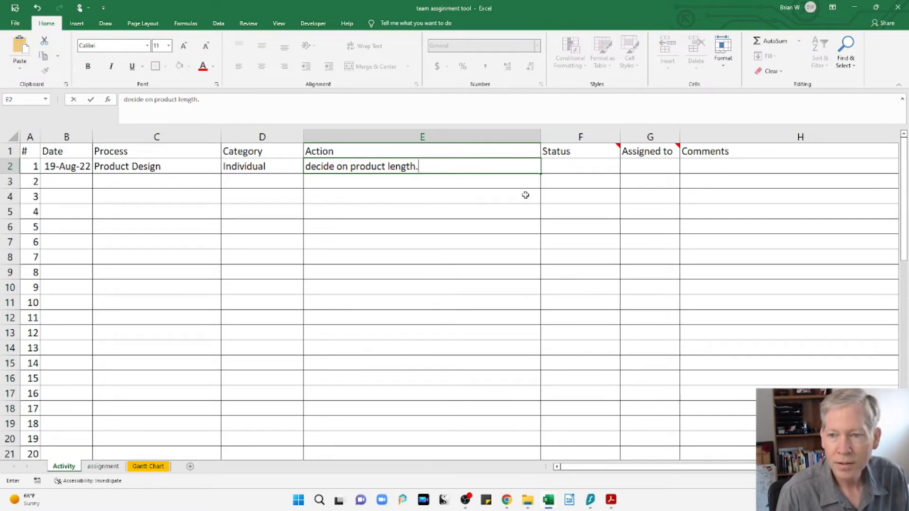
Step: Set the status of item 1 to "pending review" and review the other available status options
left_click(571, 167)
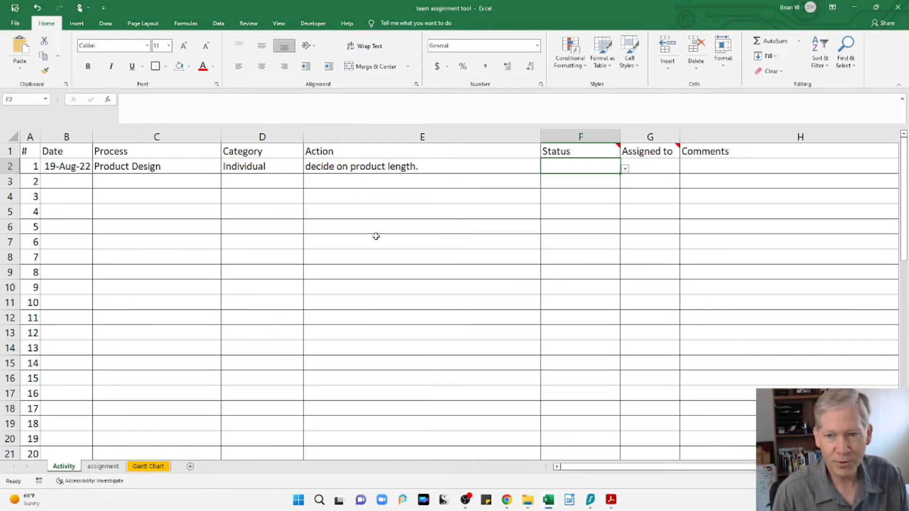
left_click(626, 169)
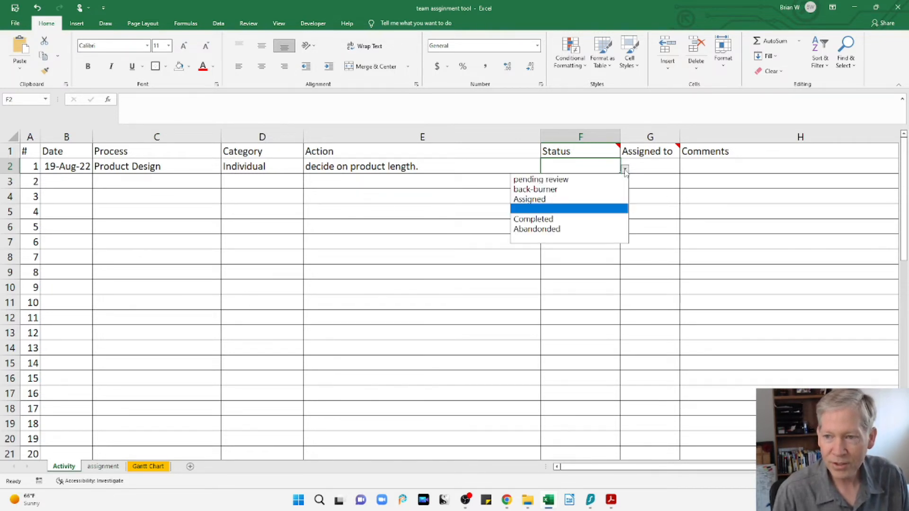
left_click(567, 182)
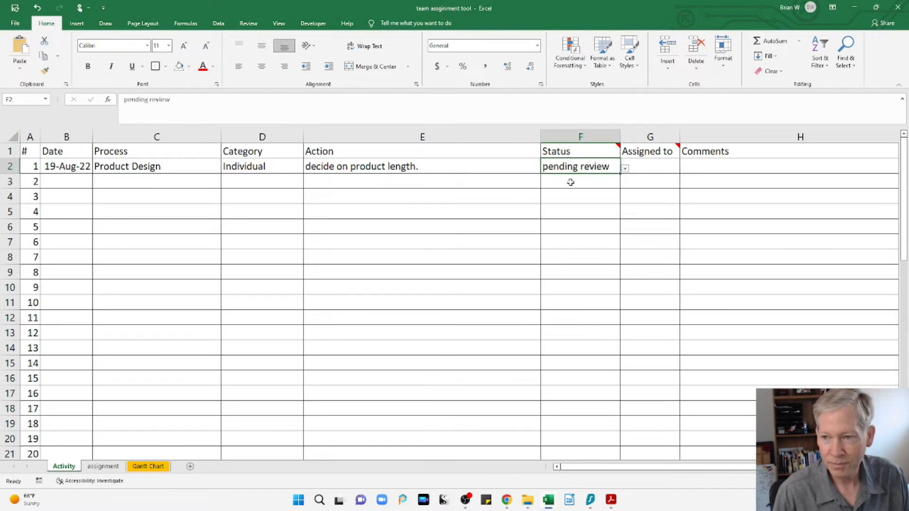
left_click(625, 168)
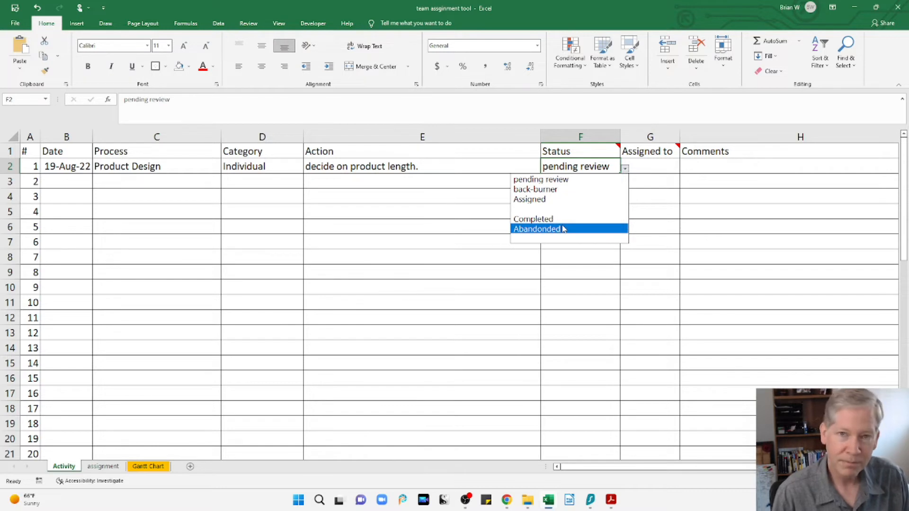
left_click(642, 182)
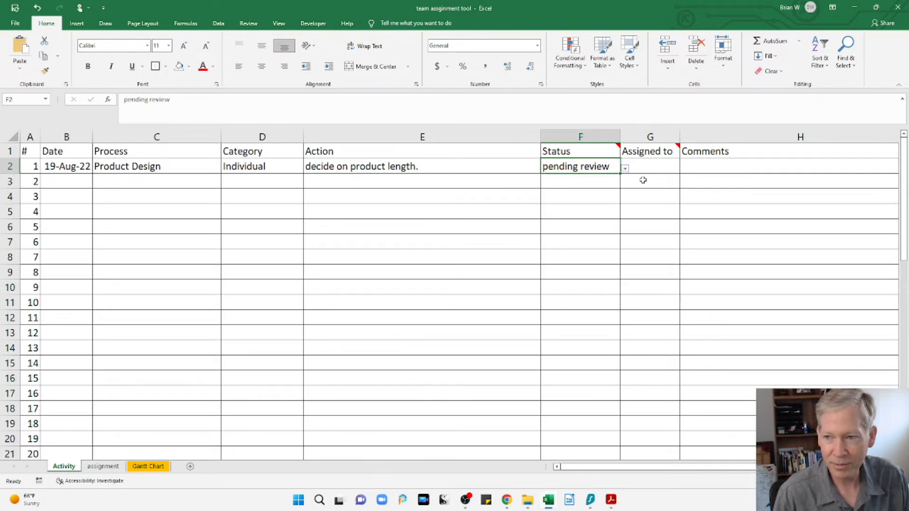
Step: Assign item 1 to Snoopy
left_click(638, 164)
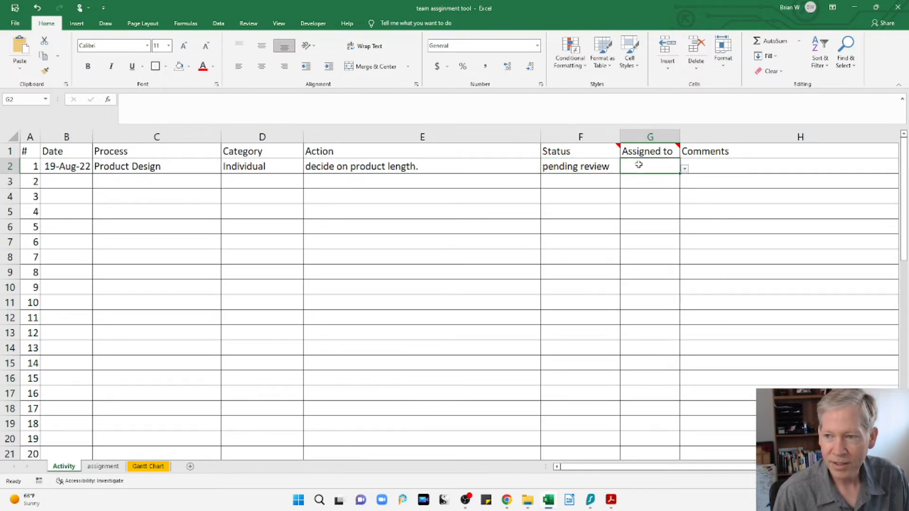
left_click(684, 169)
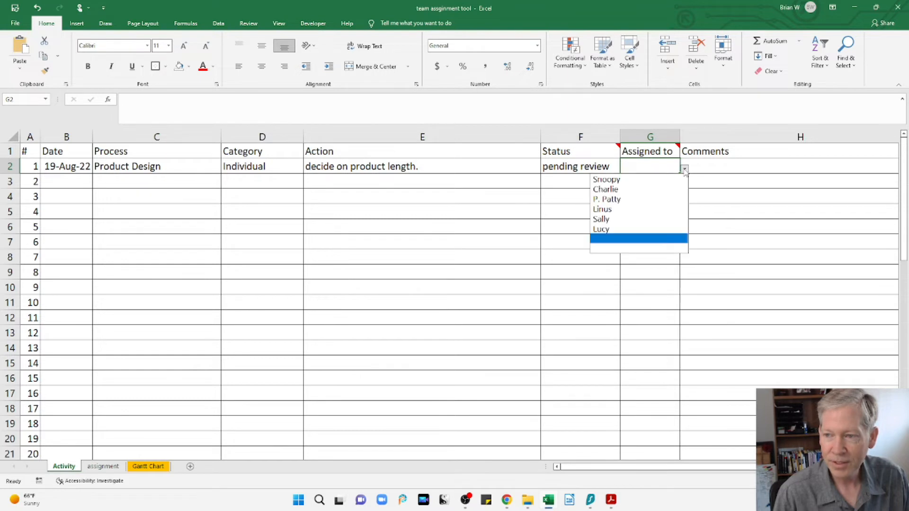
left_click(656, 185)
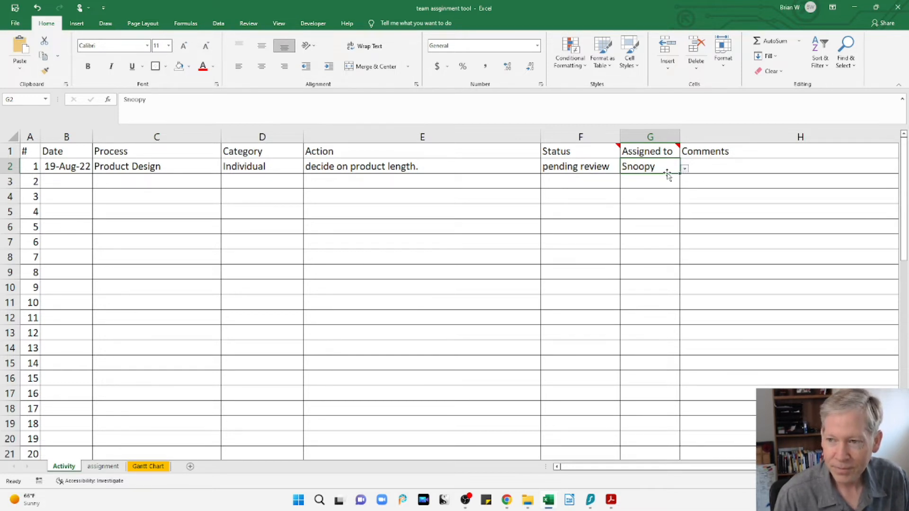
Step: Clear the assignee of item 1 and check the item's row on the assignment sheet
left_click(684, 168)
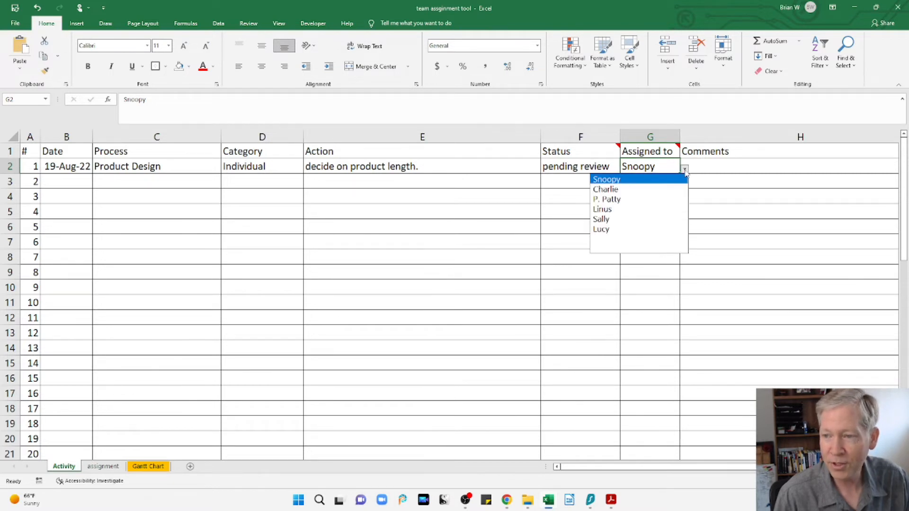
left_click(646, 239)
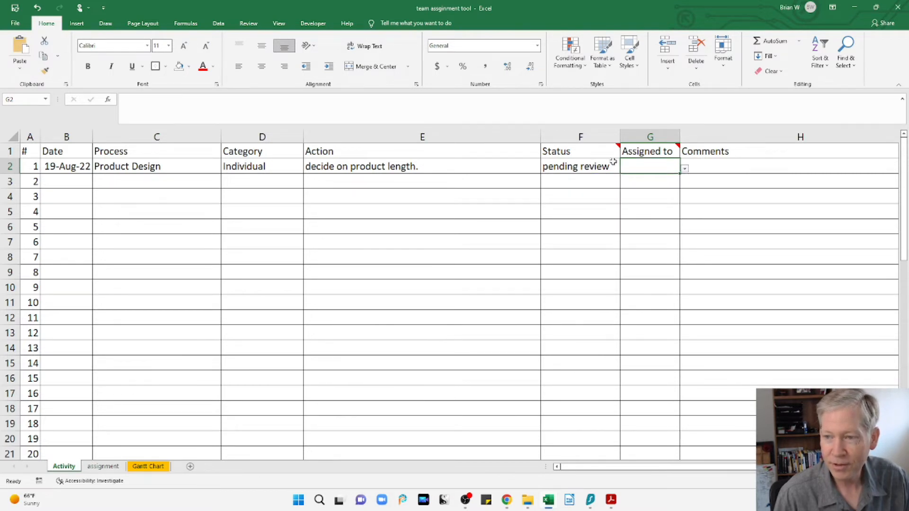
left_click(701, 169)
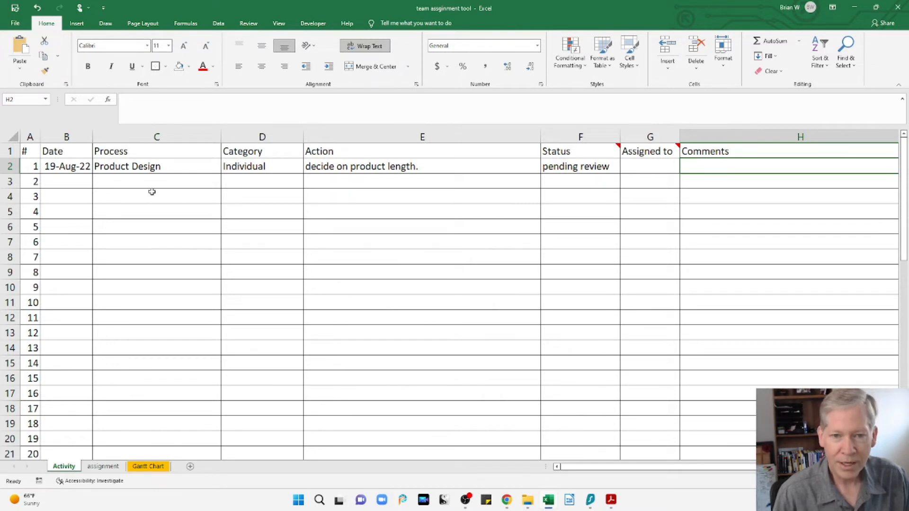
left_click(103, 466)
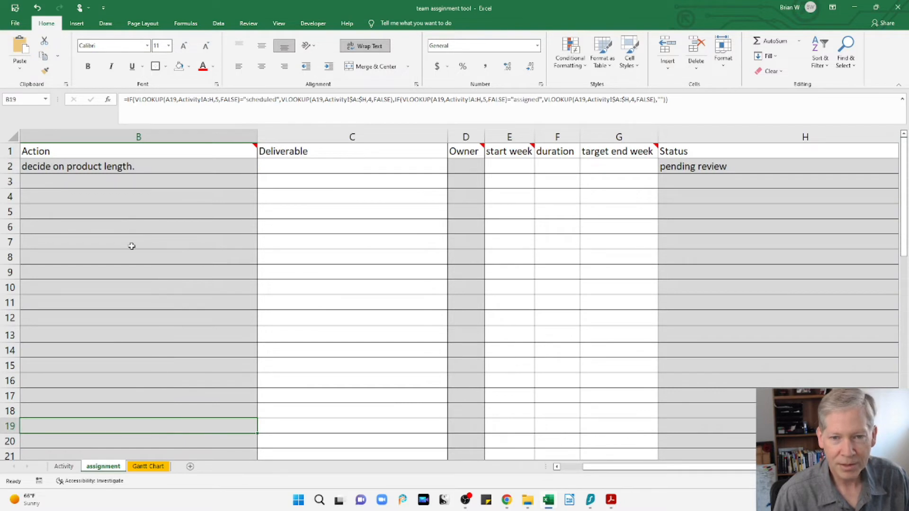
left_click(70, 168)
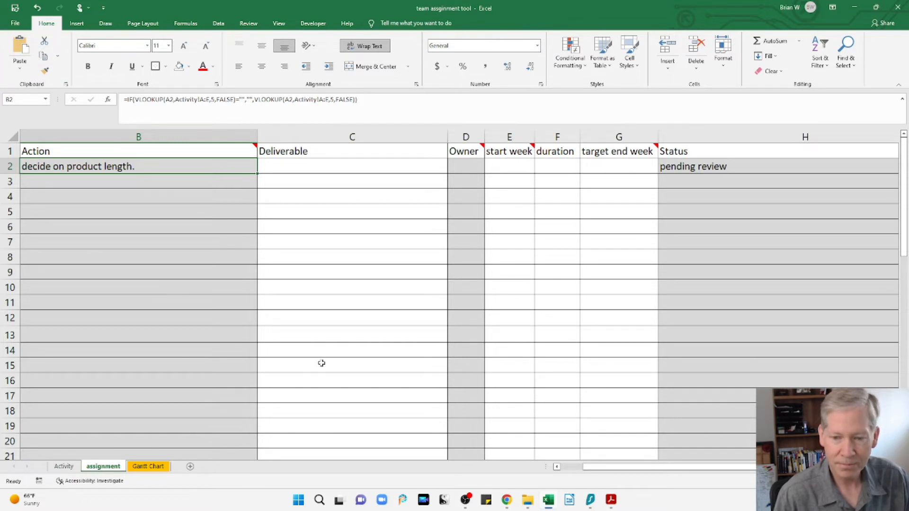
Step: Return to the Activity sheet and choose Snoopy again as the assignee of item 1
left_click(69, 467)
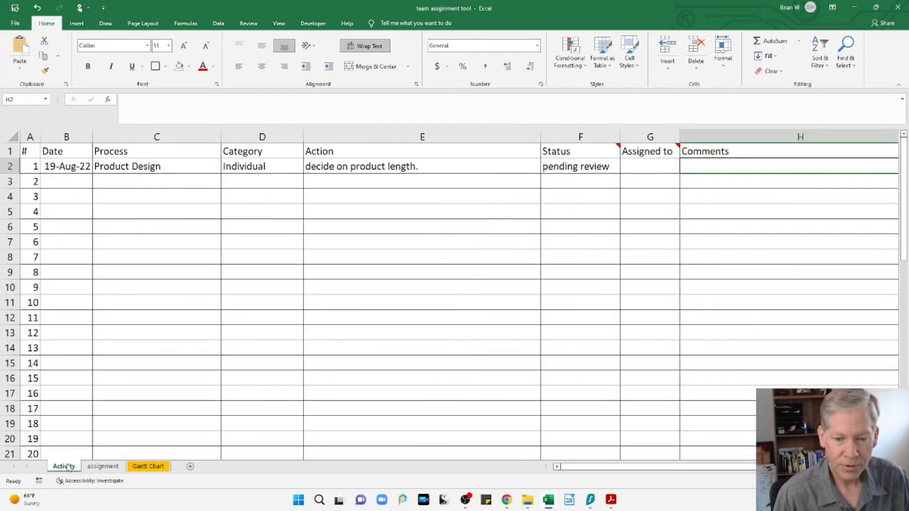
left_click(643, 167)
left_click(684, 169)
left_click(662, 179)
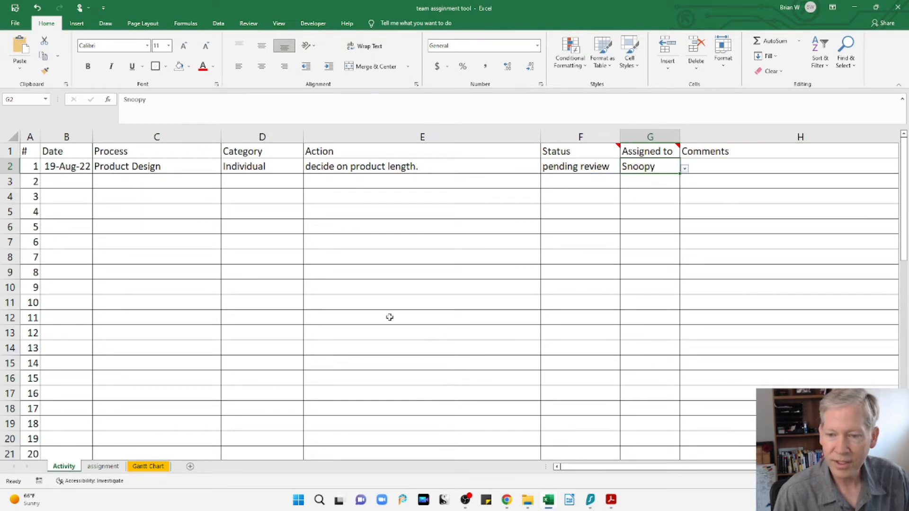
Step: Examine the Action, Owner and Status formulas of item 1 on the assignment sheet
left_click(103, 466)
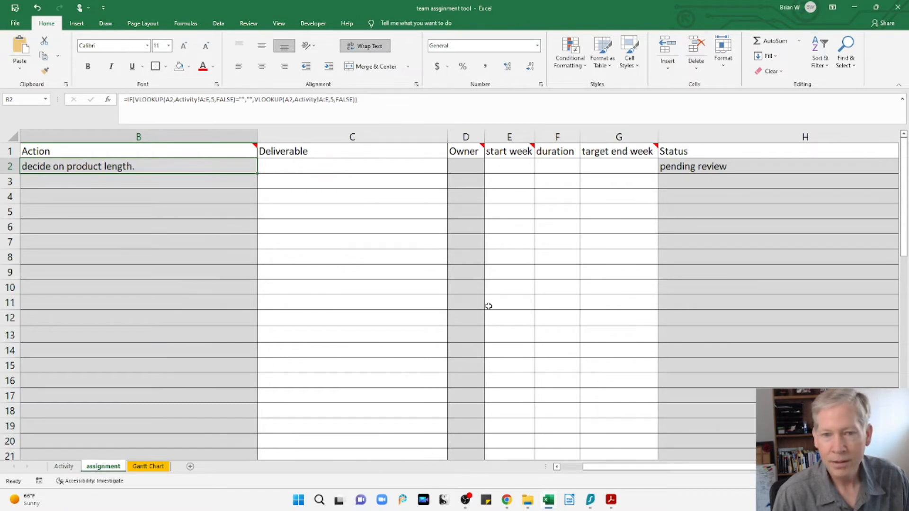
left_click(469, 163)
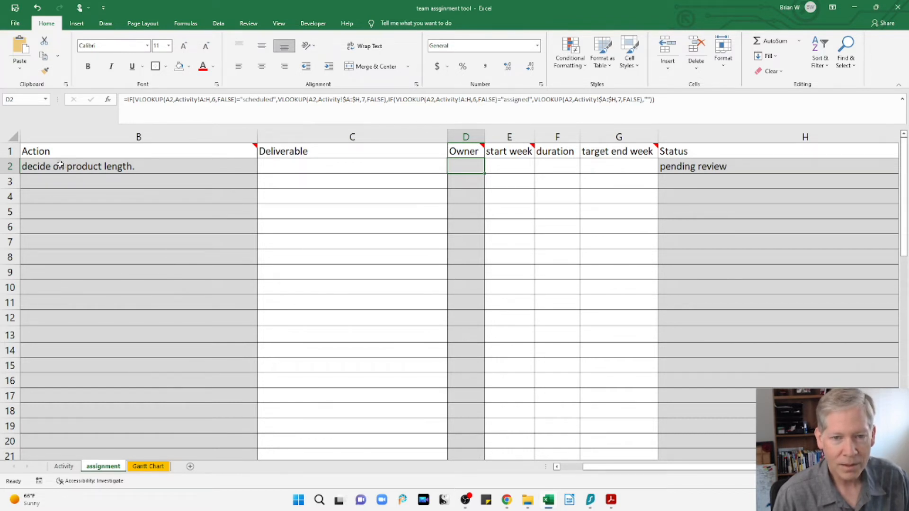
left_click(43, 169)
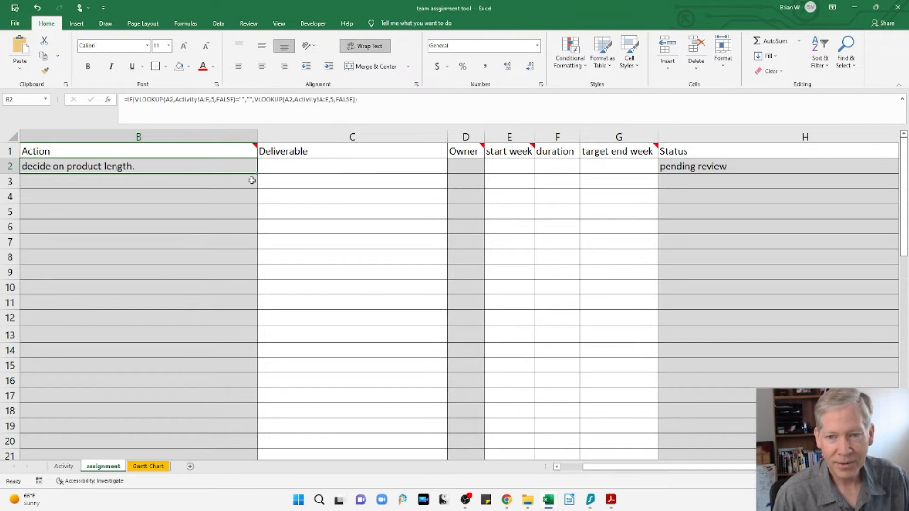
left_click(464, 167)
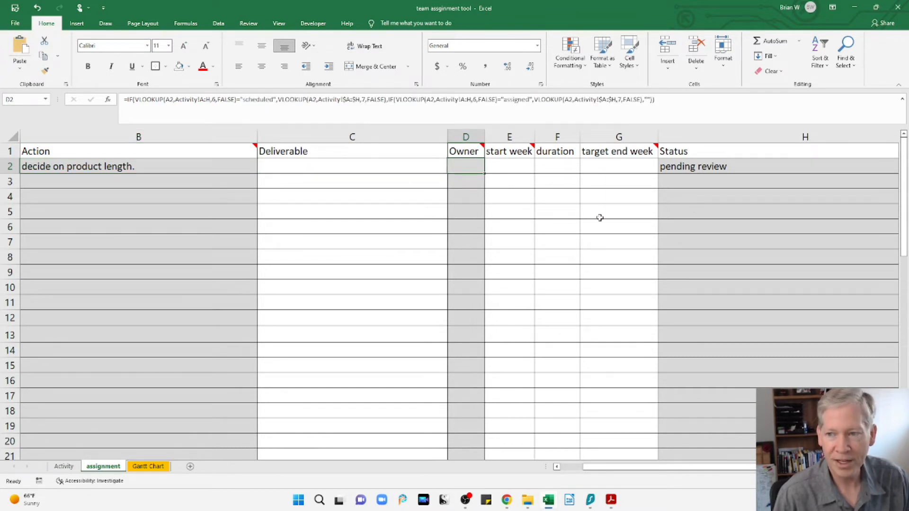
left_click(705, 170)
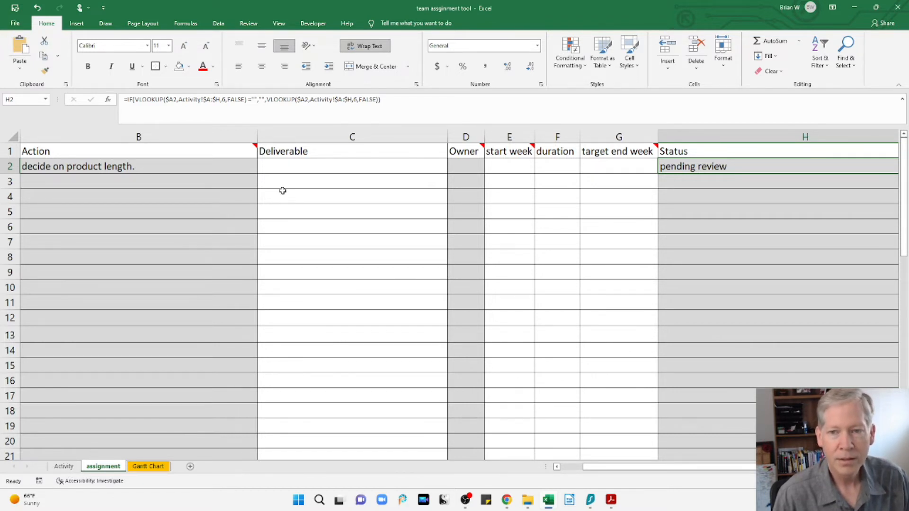
Step: Enter "specification on product length" as the deliverable for item 1
left_click(278, 165)
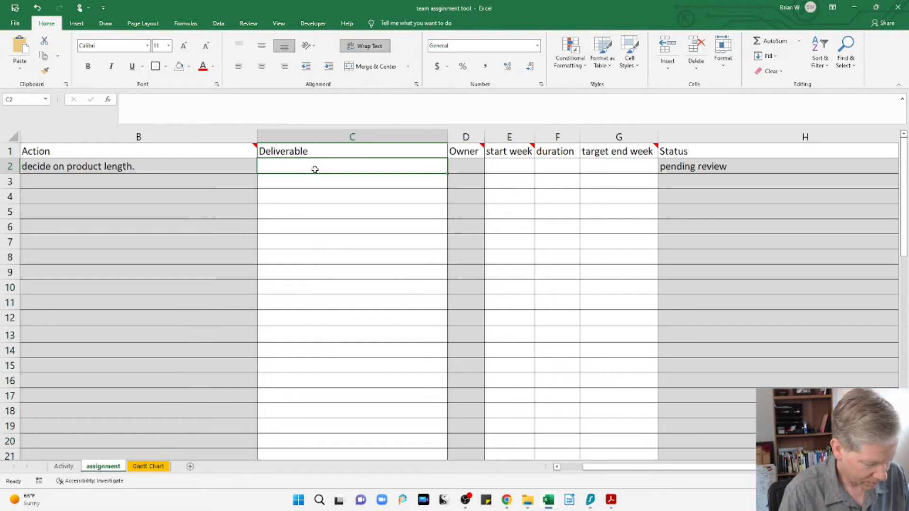
type("speci")
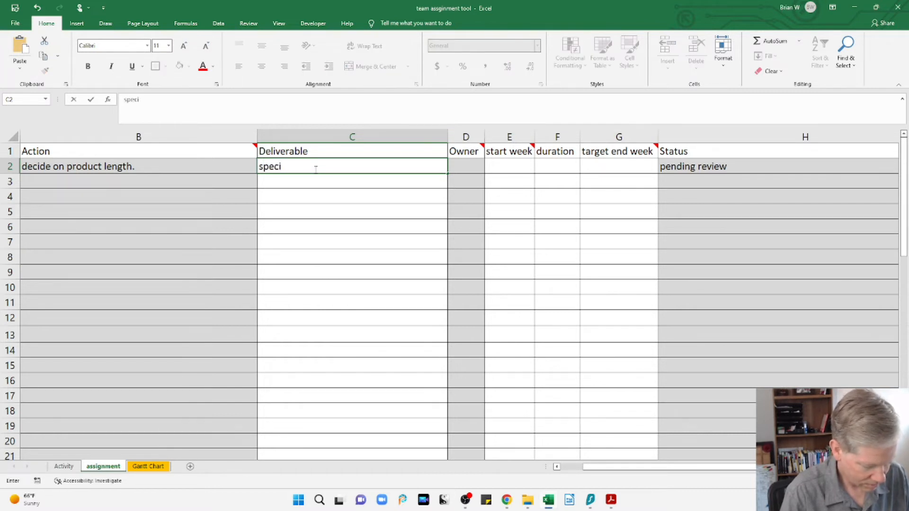
type("fication")
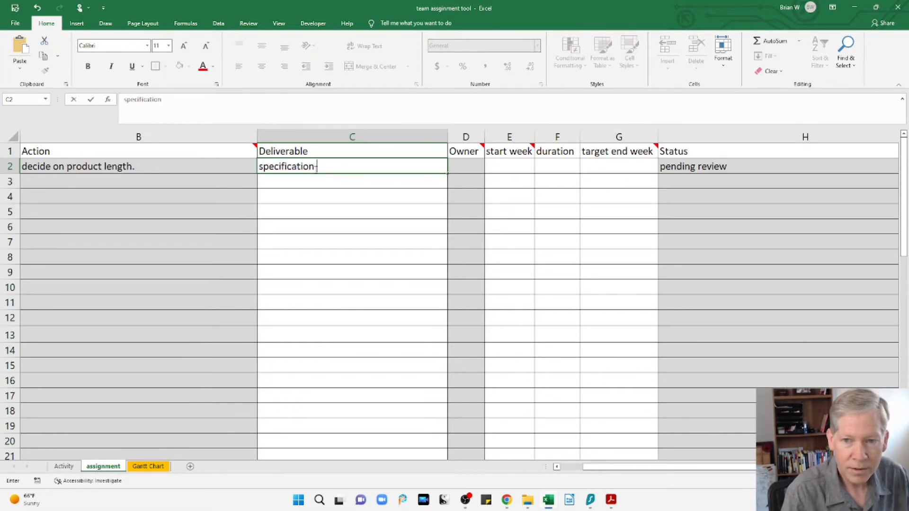
type(" on product")
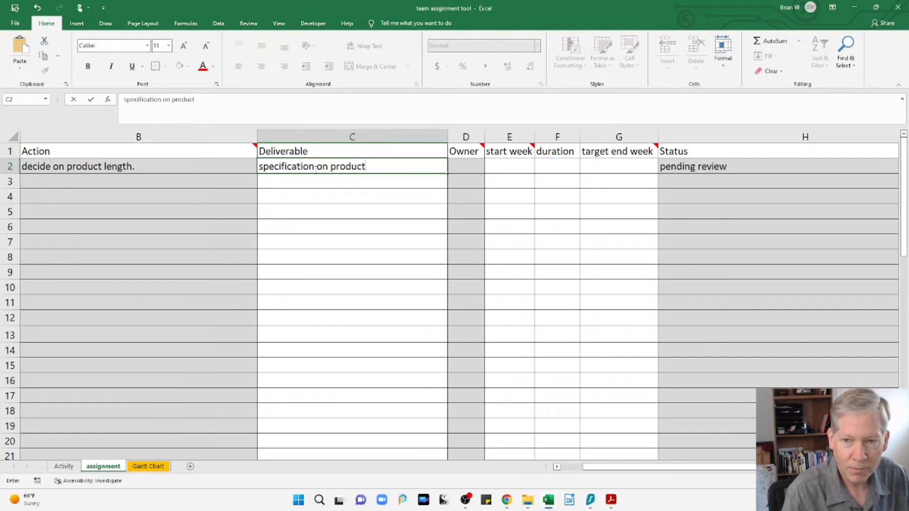
type(" lenght")
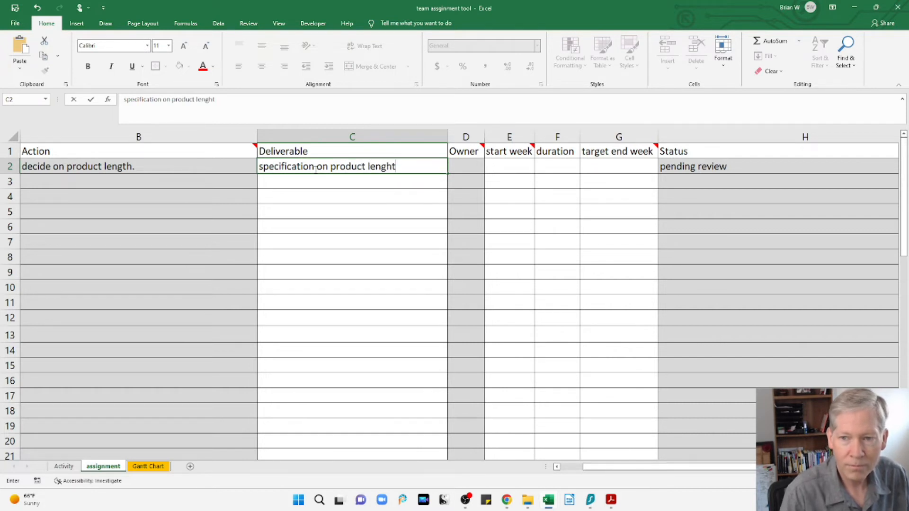
key("BackSpace")
key("BackSpace")
type("th")
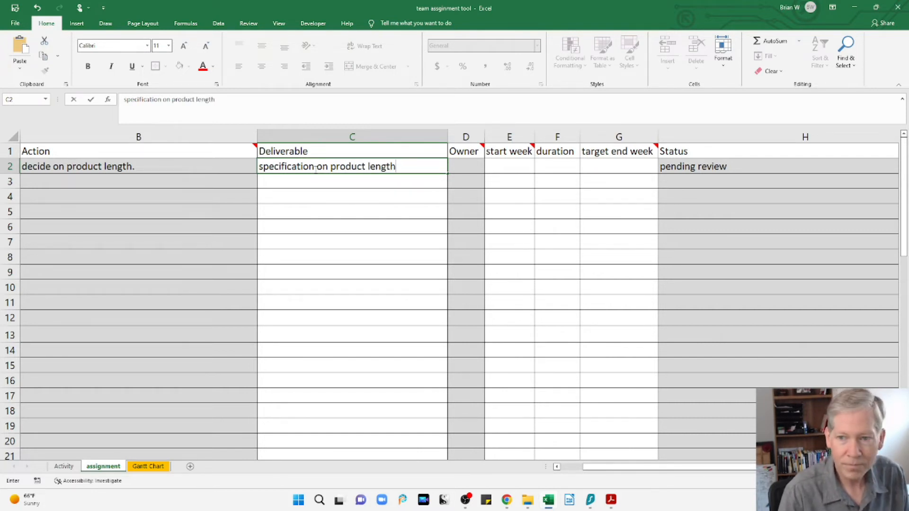
left_click(346, 186)
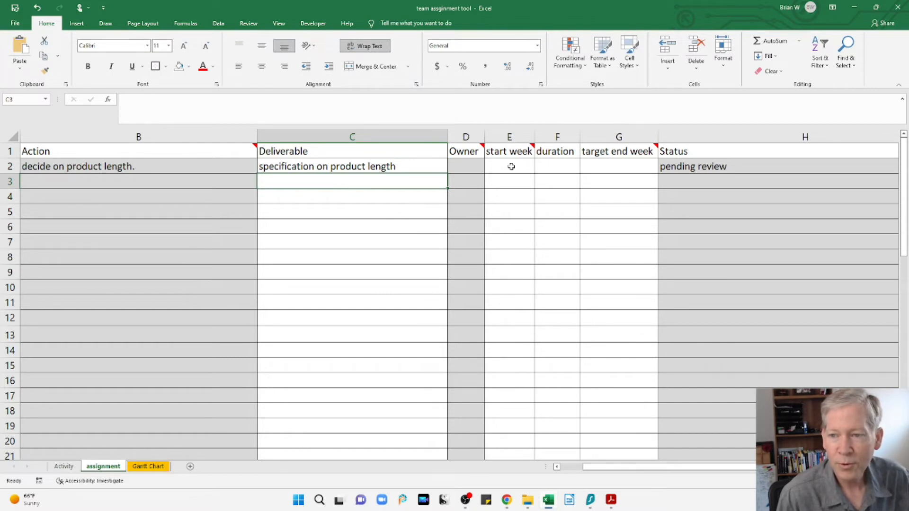
Step: Unhide the lists sheet to get the week numbers needed for item 1's start week
left_click(511, 167)
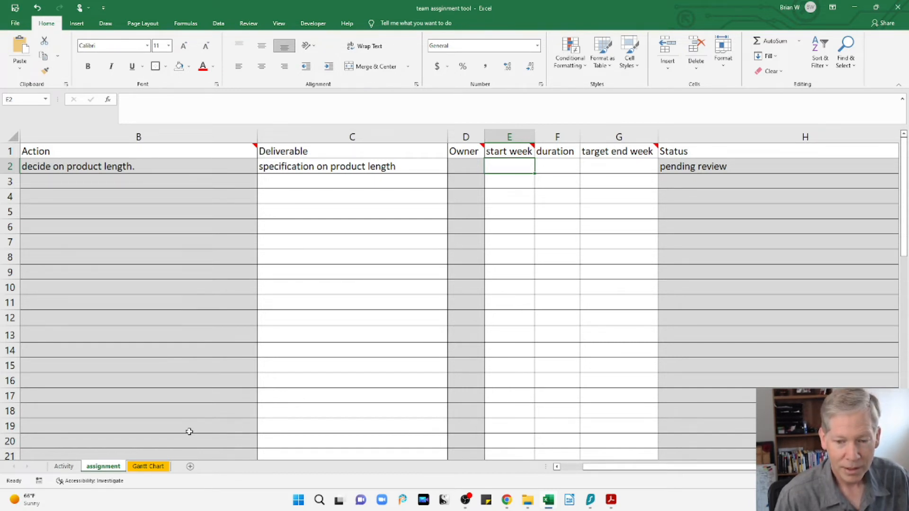
right_click(104, 468)
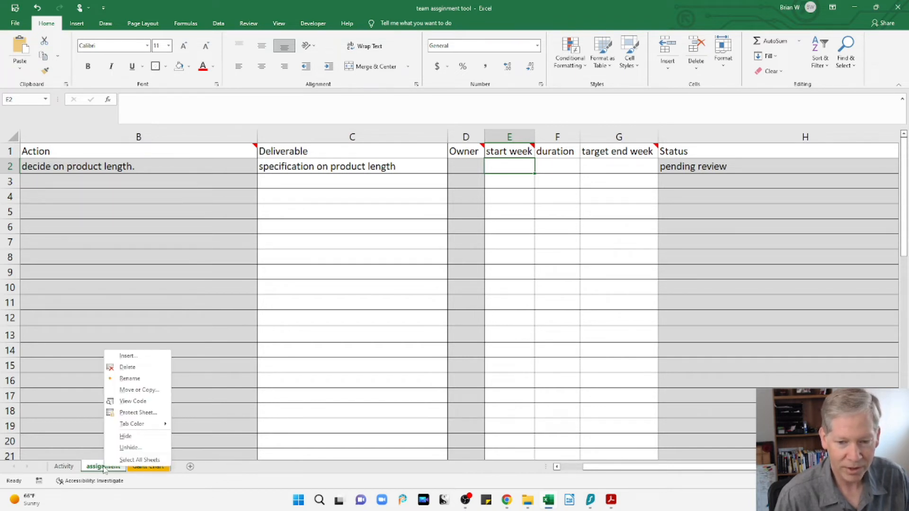
left_click(123, 448)
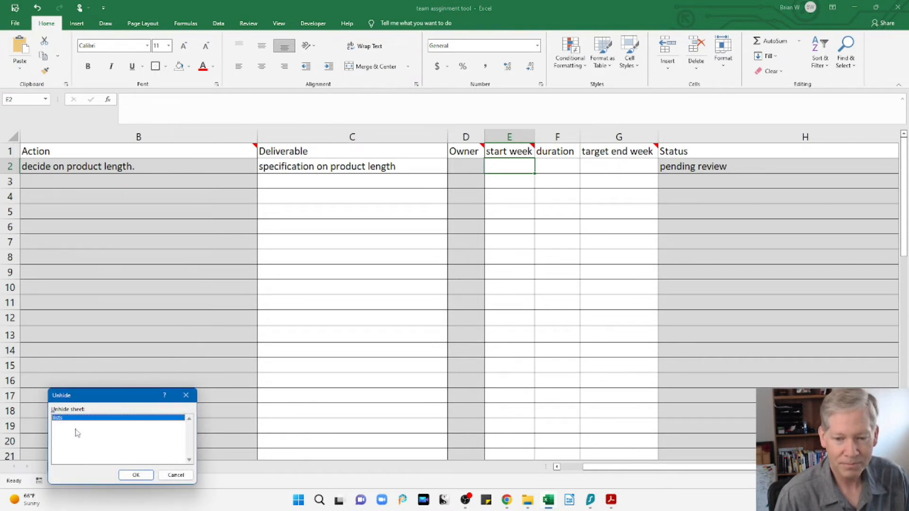
left_click(135, 476)
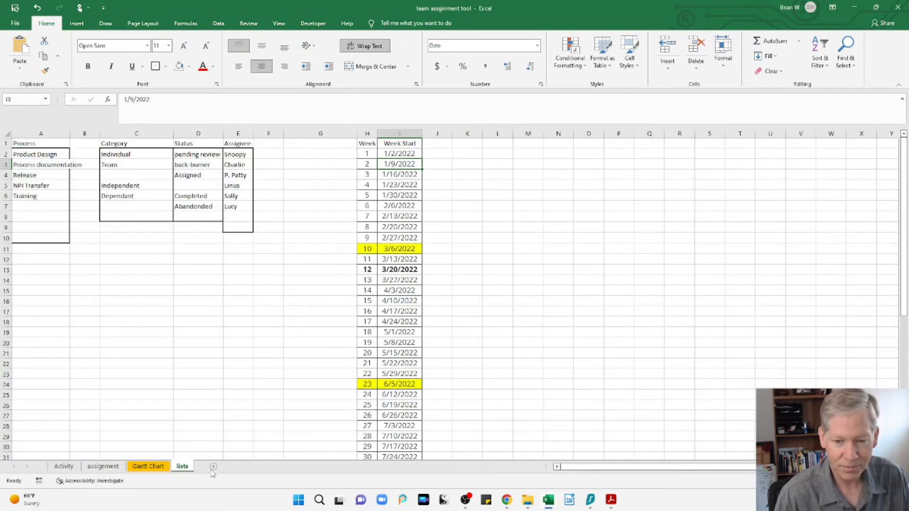
Step: Review the week numbers and week start dates on the lists sheet through week 52, and return to the assignment sheet
left_click_drag(367, 154, 384, 417)
left_click_drag(393, 154, 400, 406)
scroll(433, 311, "down", 1)
scroll(433, 311, "down", 9)
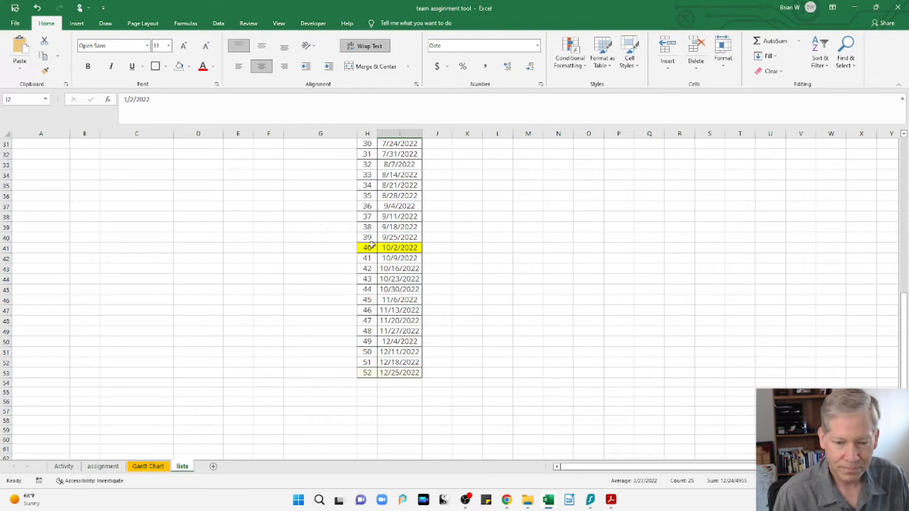
left_click(104, 468)
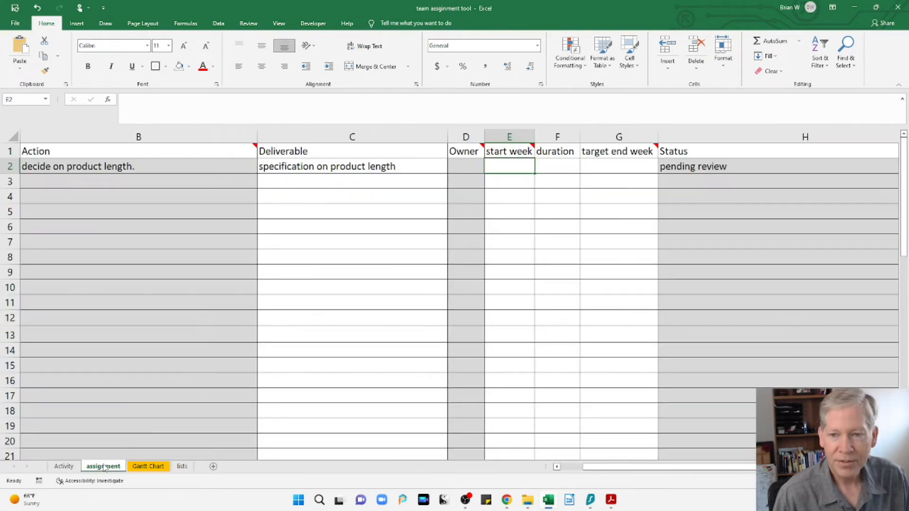
Step: Look up the week numbers for the weeks starting 8/21/2022 and 8/28/2022 on the lists sheet
left_click(183, 466)
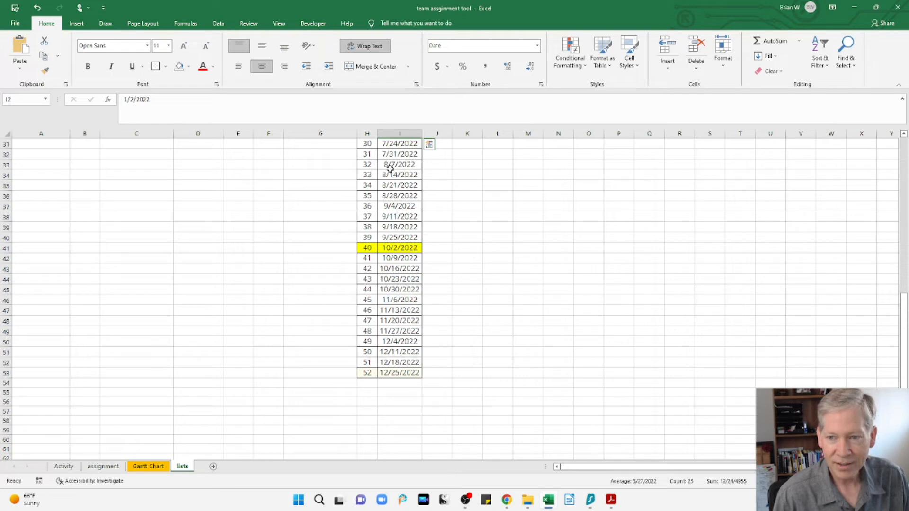
left_click(391, 185)
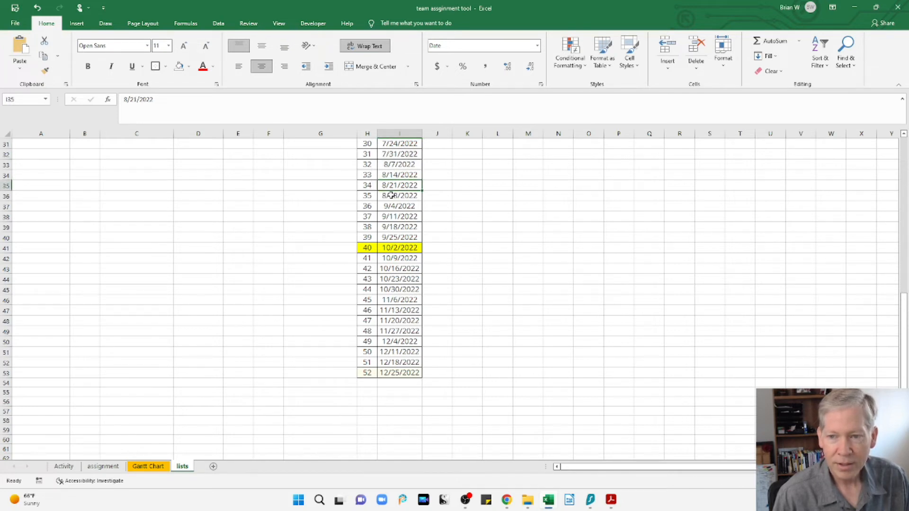
left_click(390, 194)
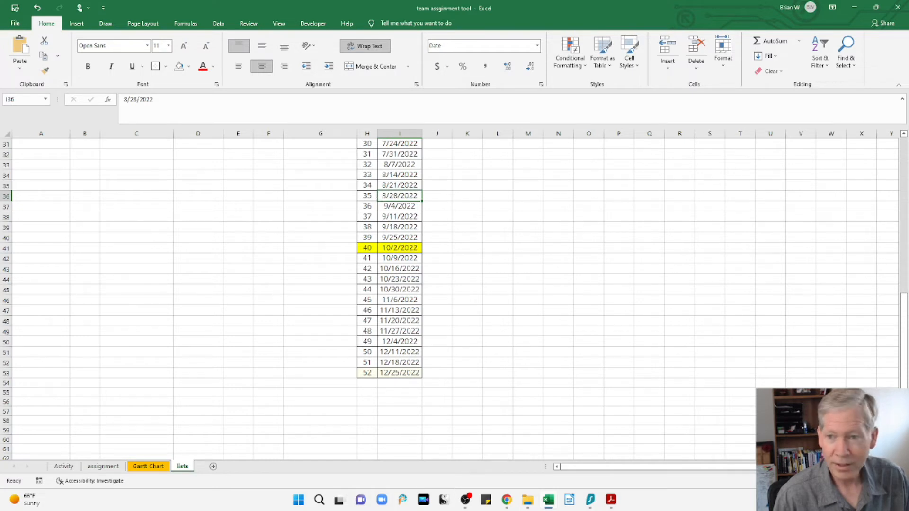
left_click(398, 186)
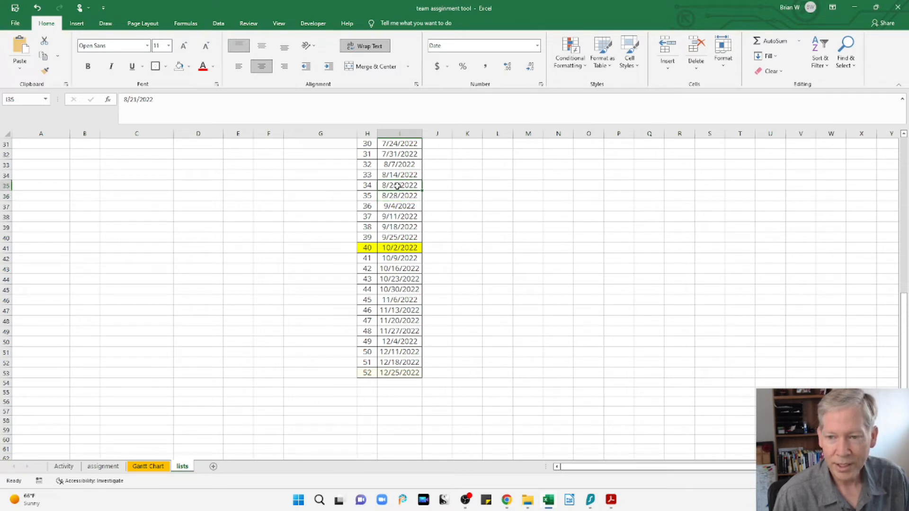
left_click(370, 188)
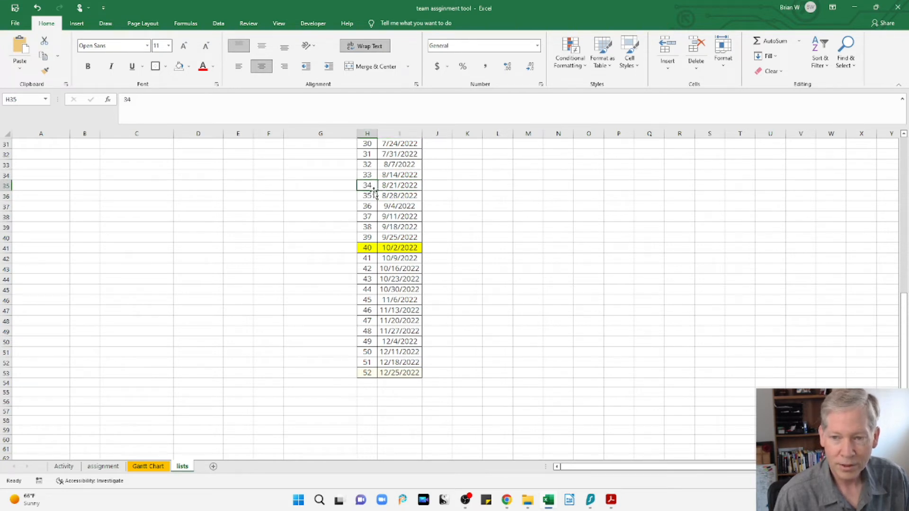
left_click(372, 196)
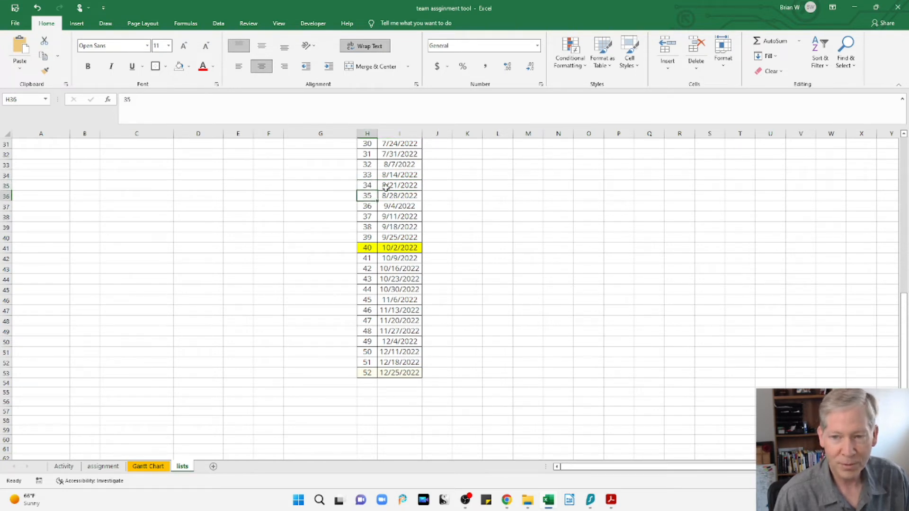
left_click(386, 185)
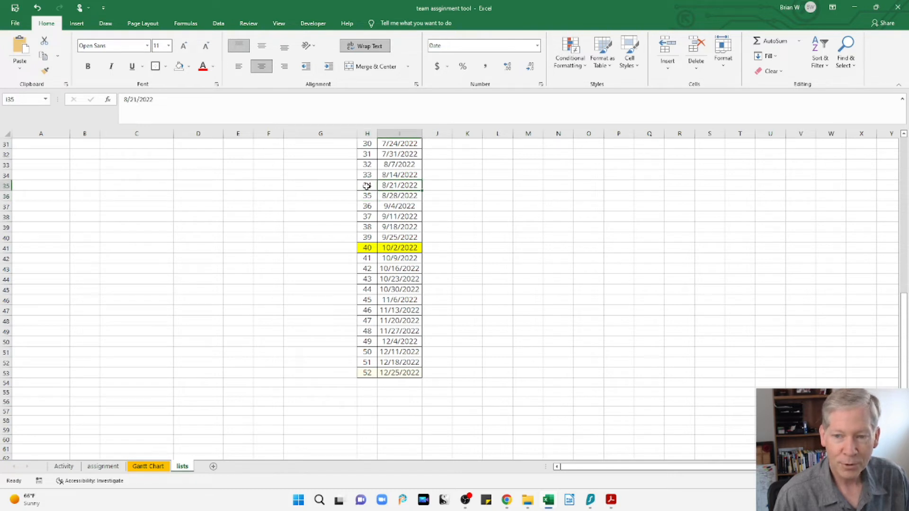
left_click(367, 185)
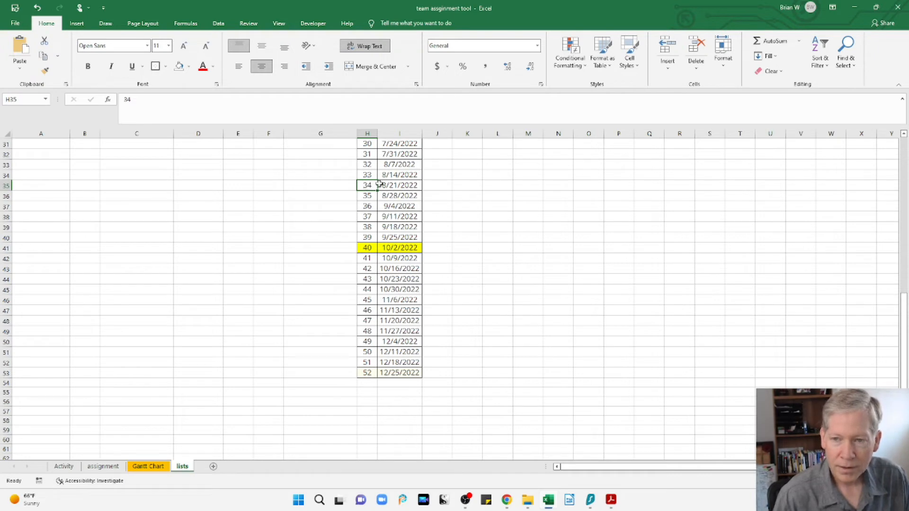
Step: Set the start week of item 1 to 34 on the assignment sheet
left_click(104, 467)
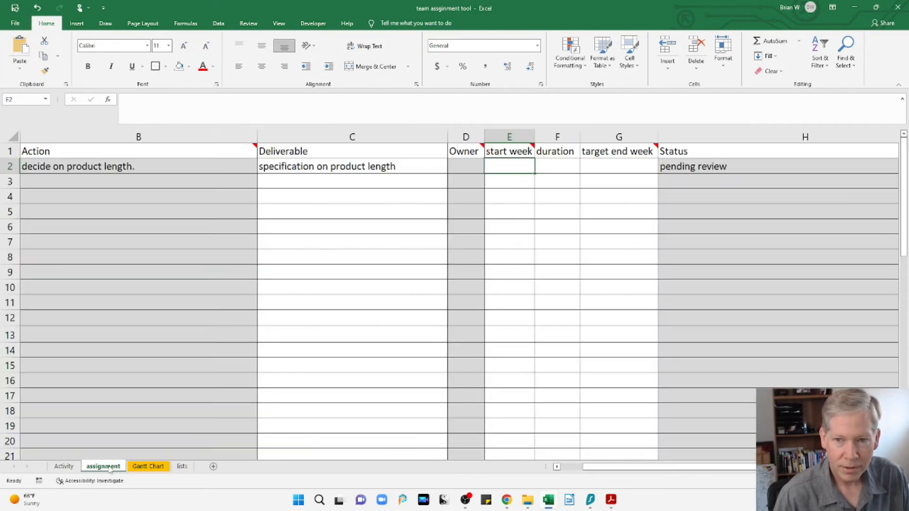
type("34")
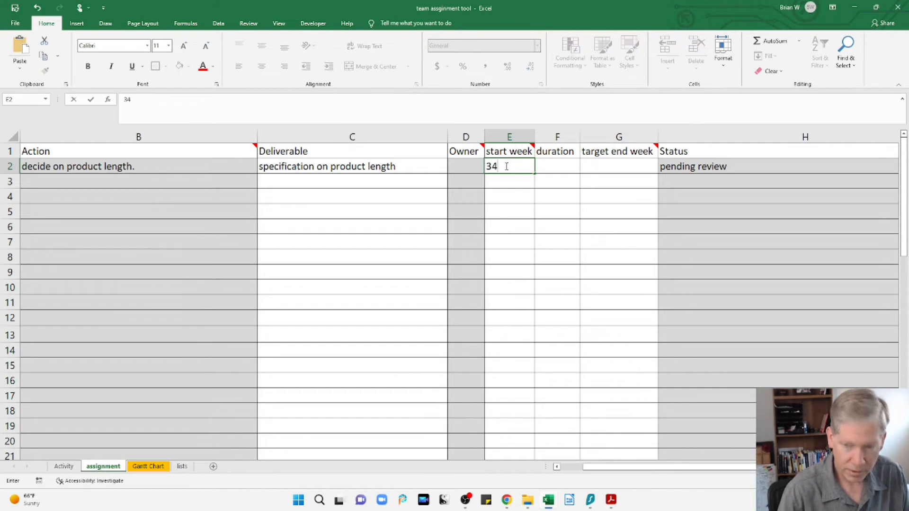
key("Return")
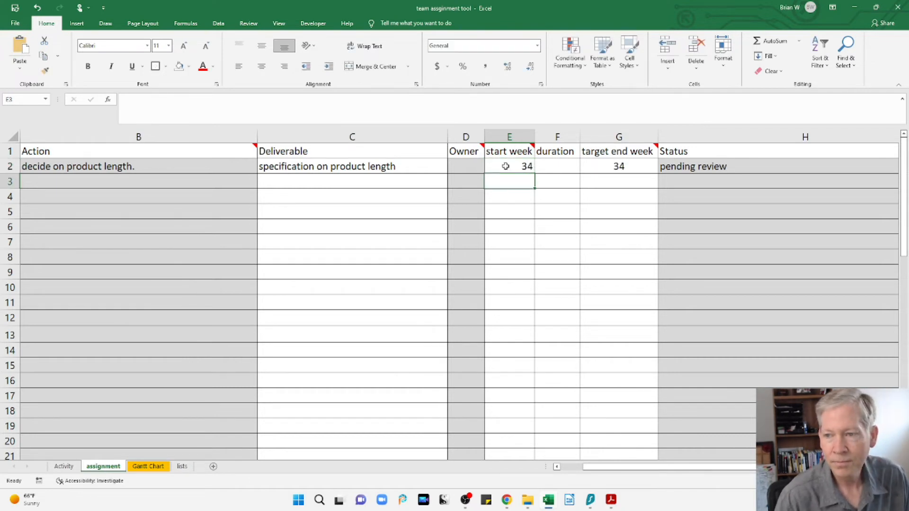
Step: Set the duration of item 1 to 2 and check its target end week
key("Right")
key("Up")
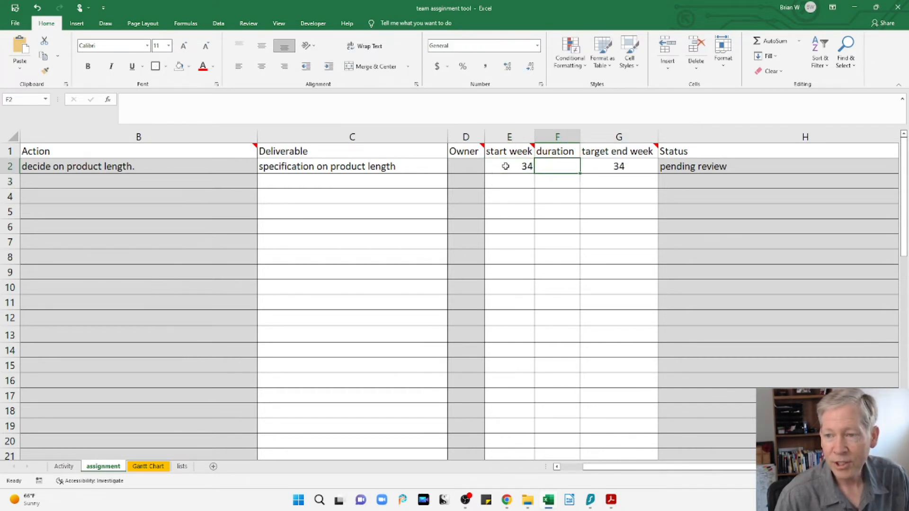
key("Right")
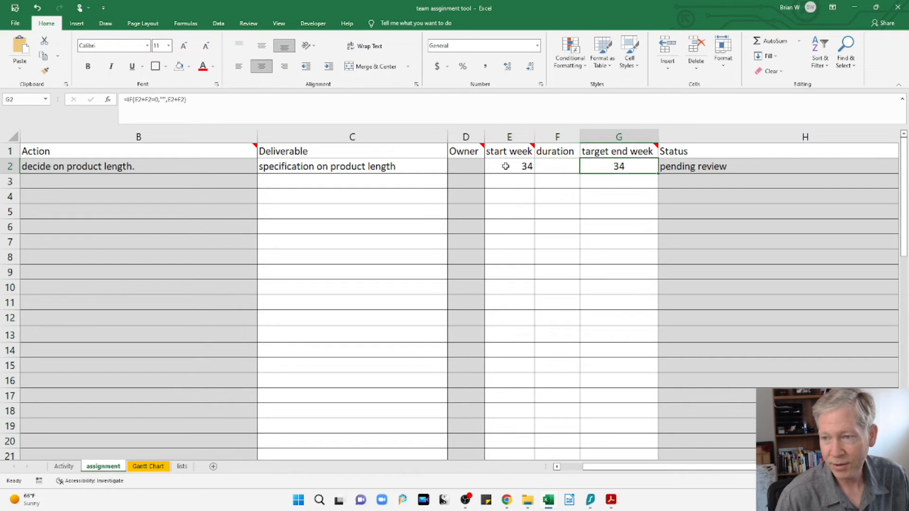
key("Left")
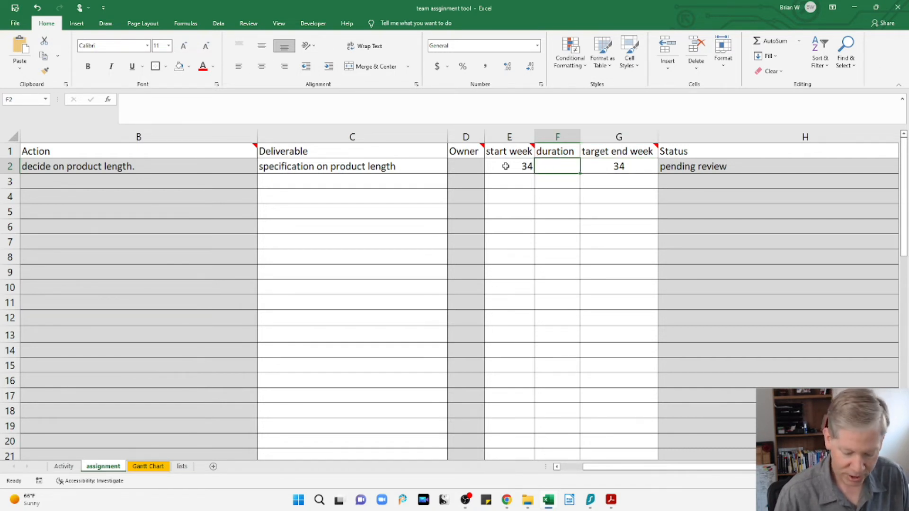
type("2")
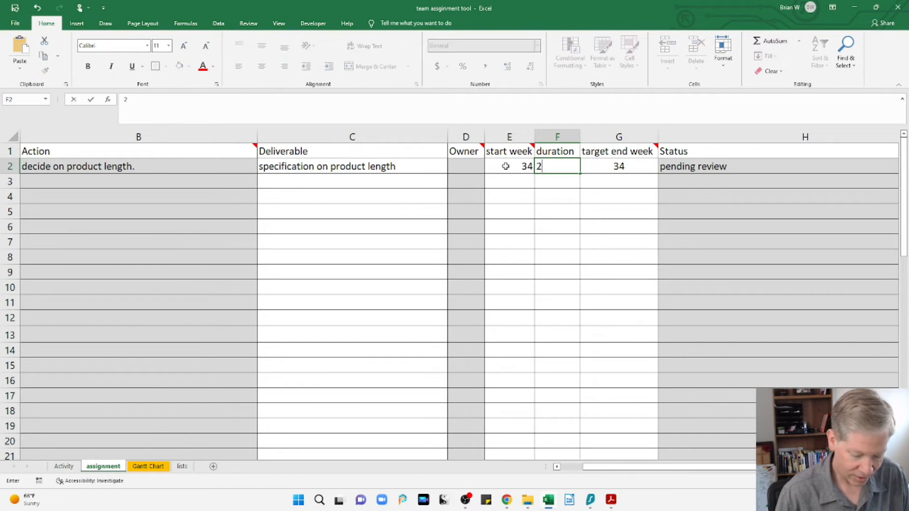
key("Return")
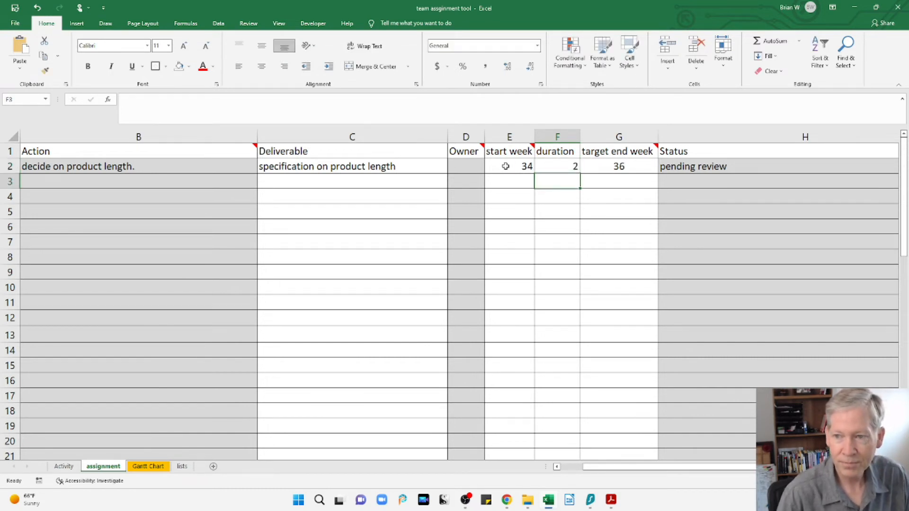
key("Left")
key("Up")
key("Right")
key("Right")
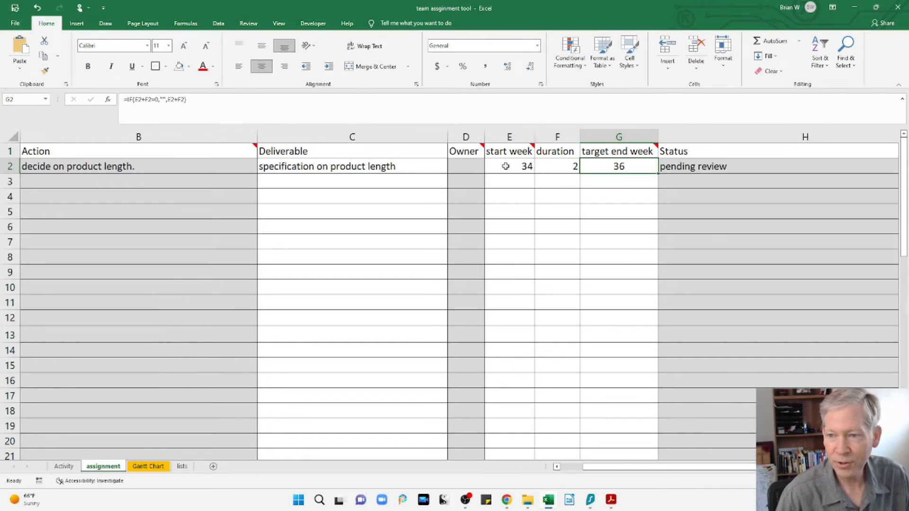
Step: Change the duration of item 1 to 1 and check its target end week again
key("Left")
key("Left")
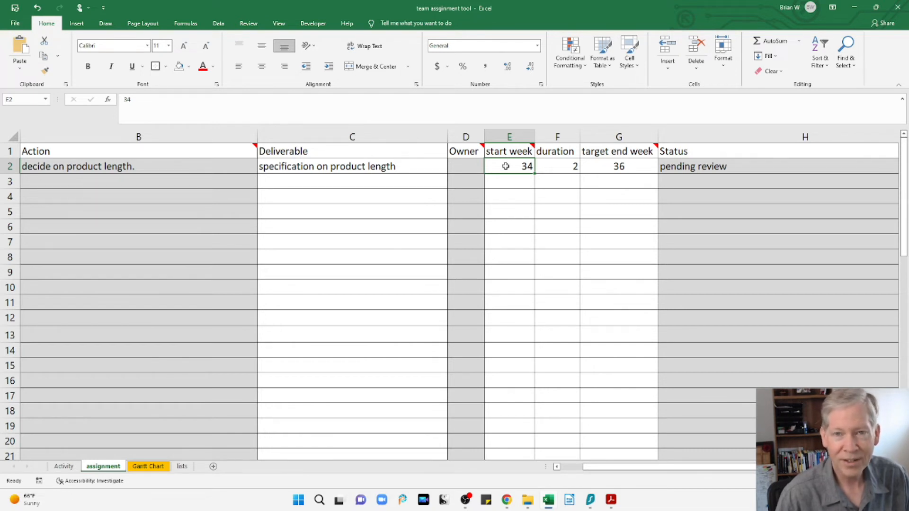
key("Right")
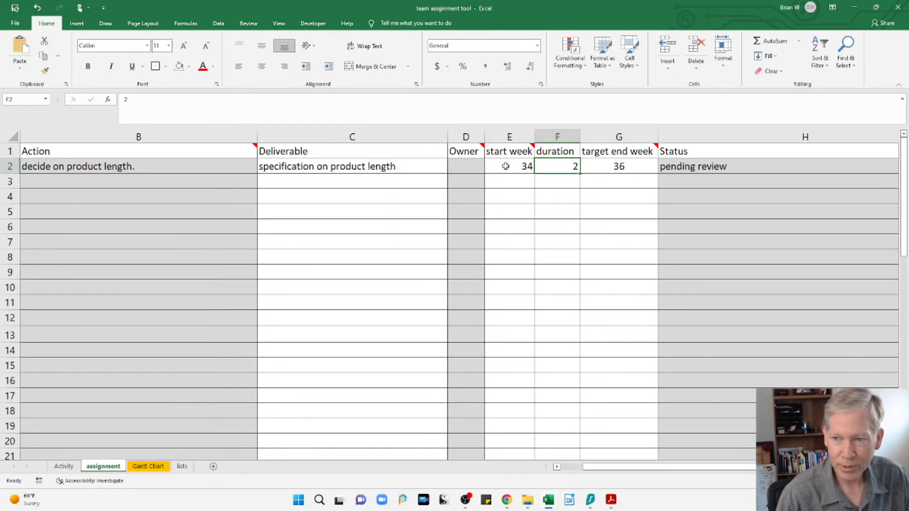
type("1")
key("Return")
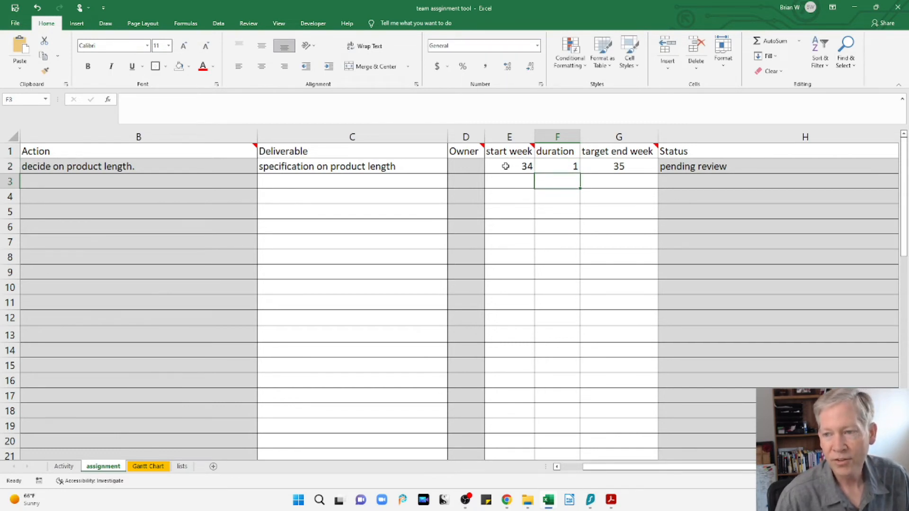
key("Up")
key("Right")
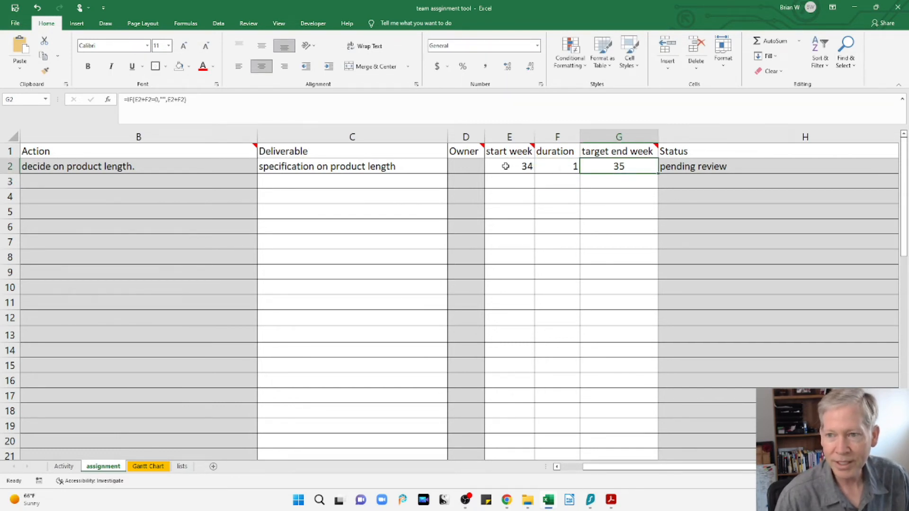
Step: Change the start week of item 1 to 33 and review its duration and target end week
key("Left")
key("Left")
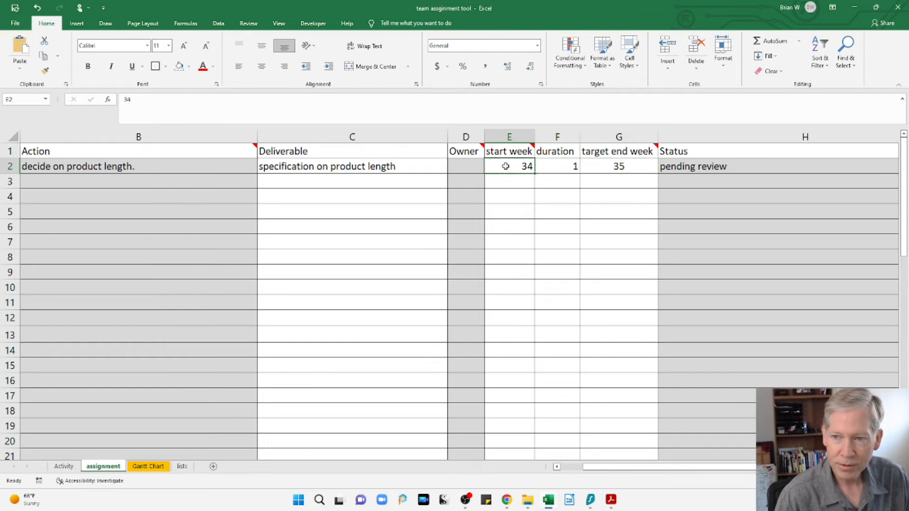
type("33")
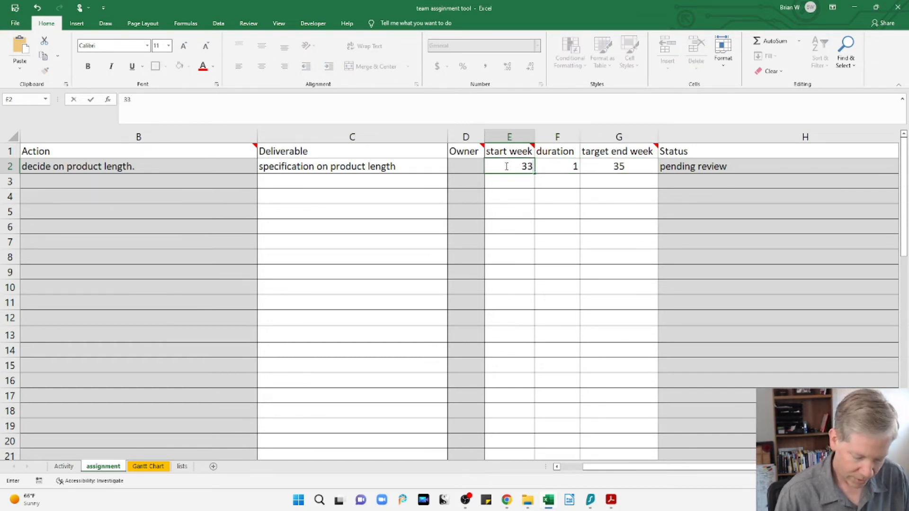
key("Return")
key("Up")
key("Right")
key("Right")
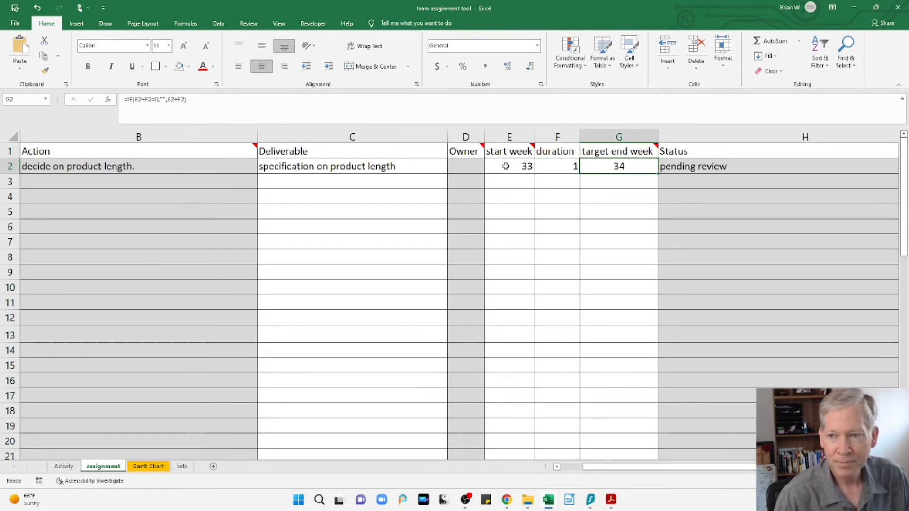
key("Left")
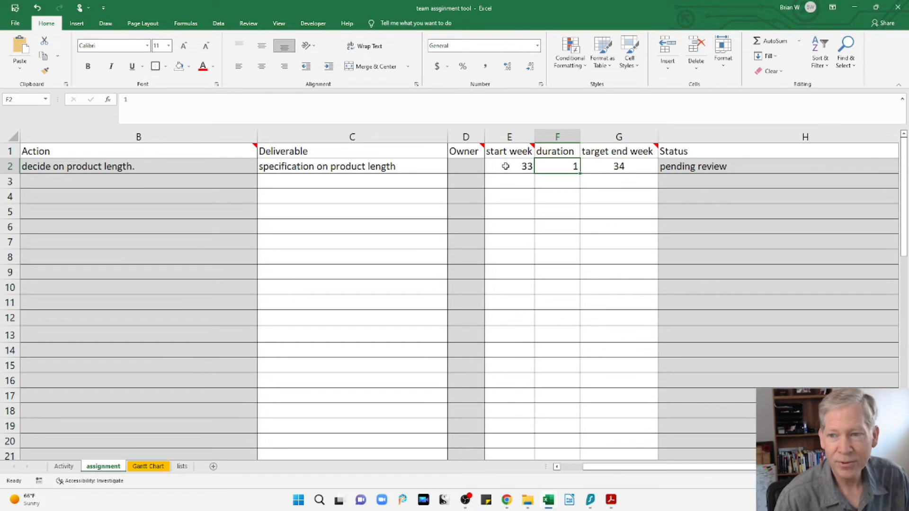
key("Left")
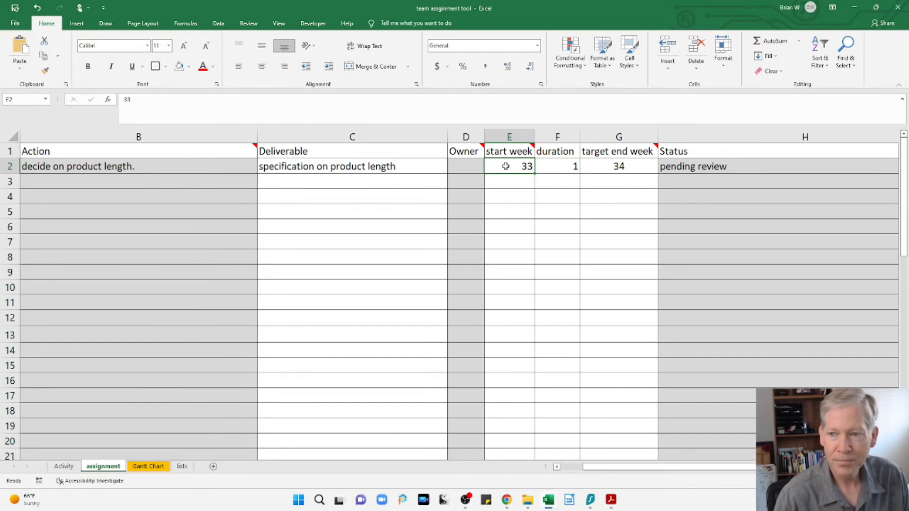
key("Right")
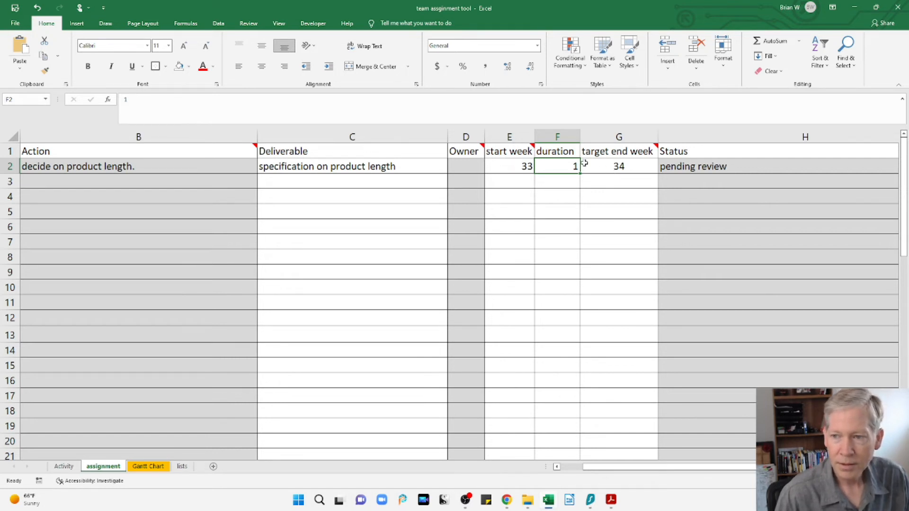
left_click(607, 164)
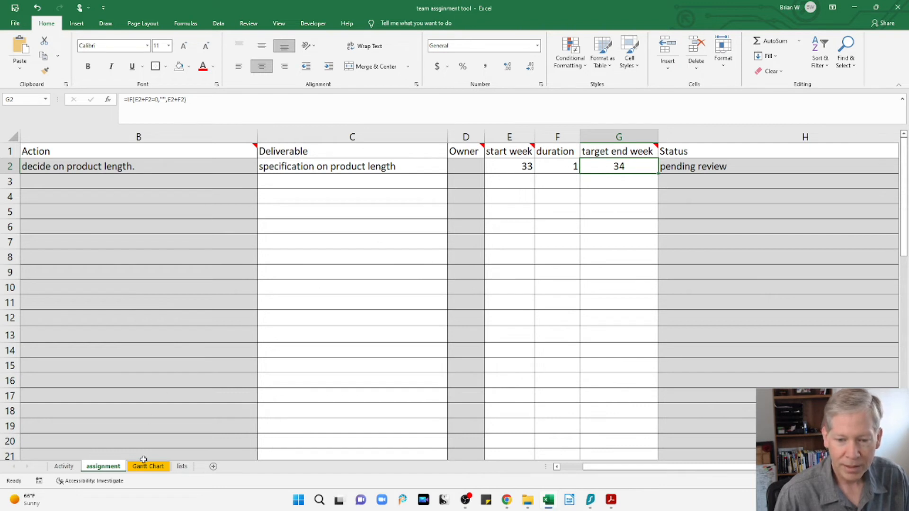
Step: Rename the ACTIVITY column header on the Gantt Chart sheet to "Deliverable"
left_click(147, 466)
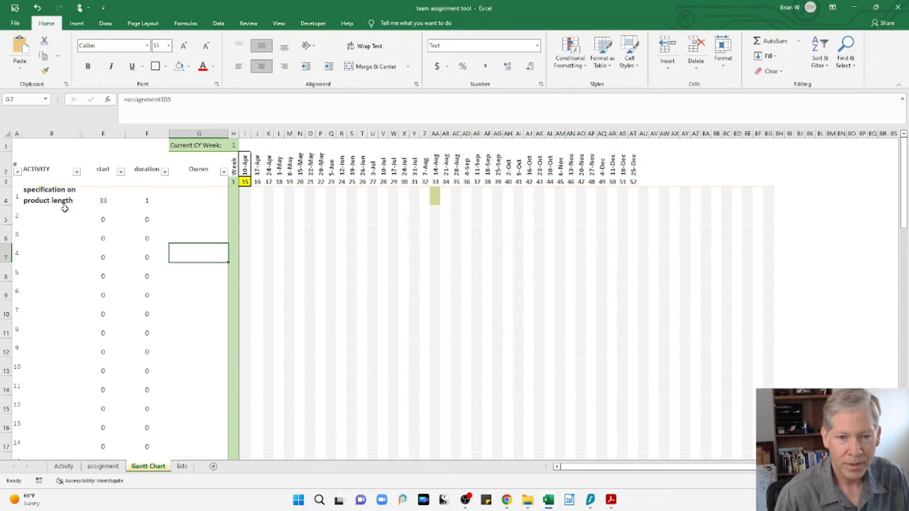
left_click(40, 170)
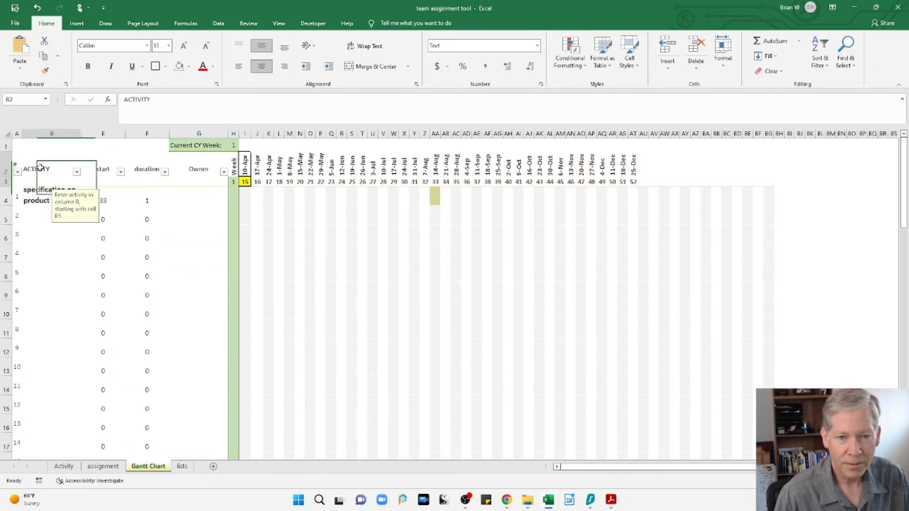
left_click_drag(149, 101, 124, 101)
type("Deliverab")
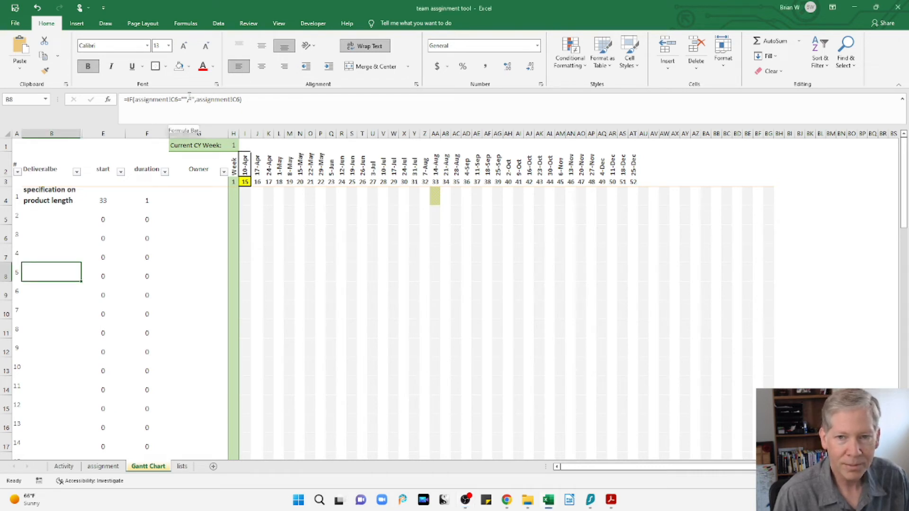
double_click(51, 172)
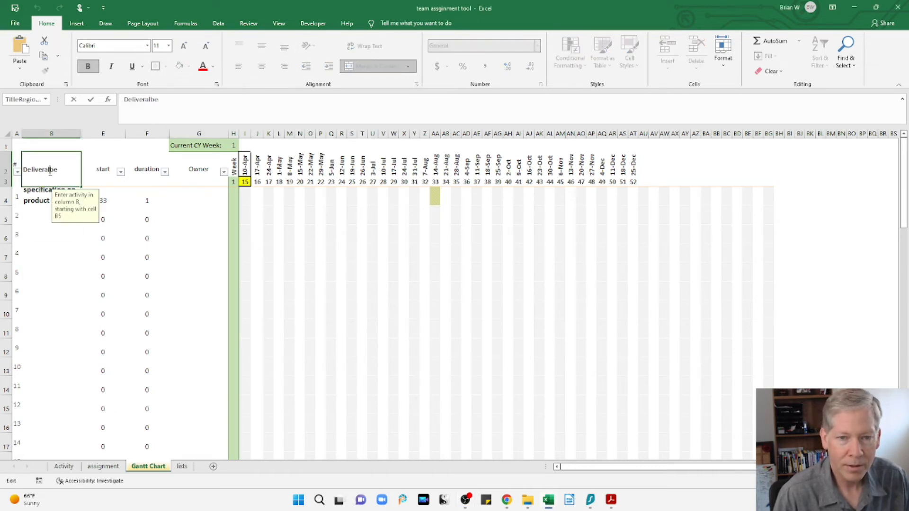
key("BackSpace")
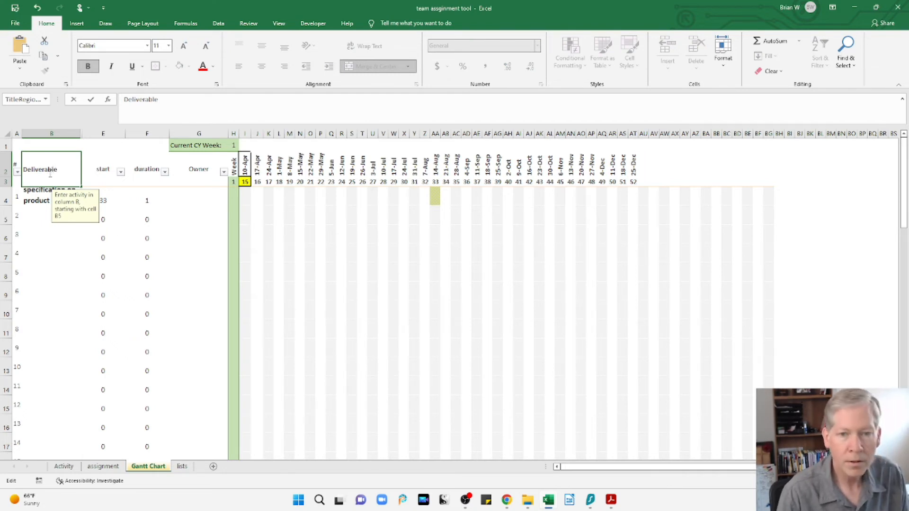
key("Tab")
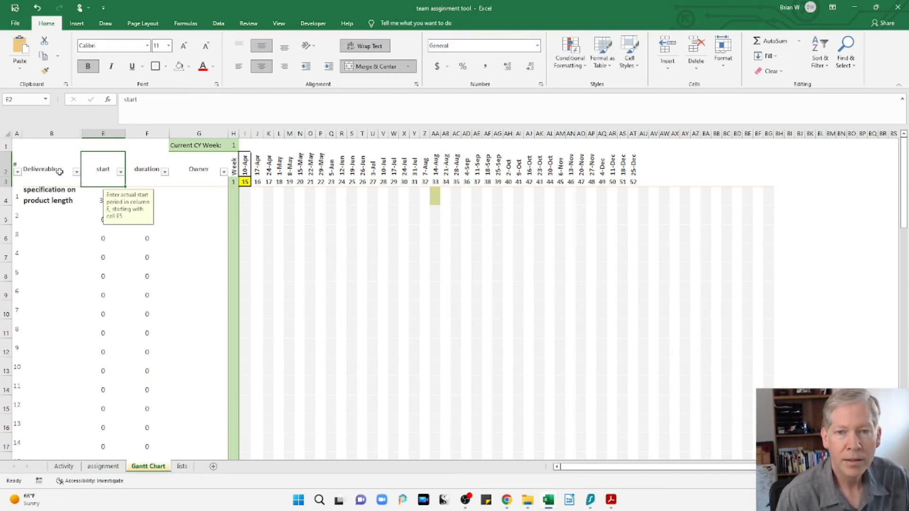
Step: Review the first deliverable's linked name, start and duration cells, and enter Snoopy as its owner on the Gantt Chart sheet
left_click(48, 200)
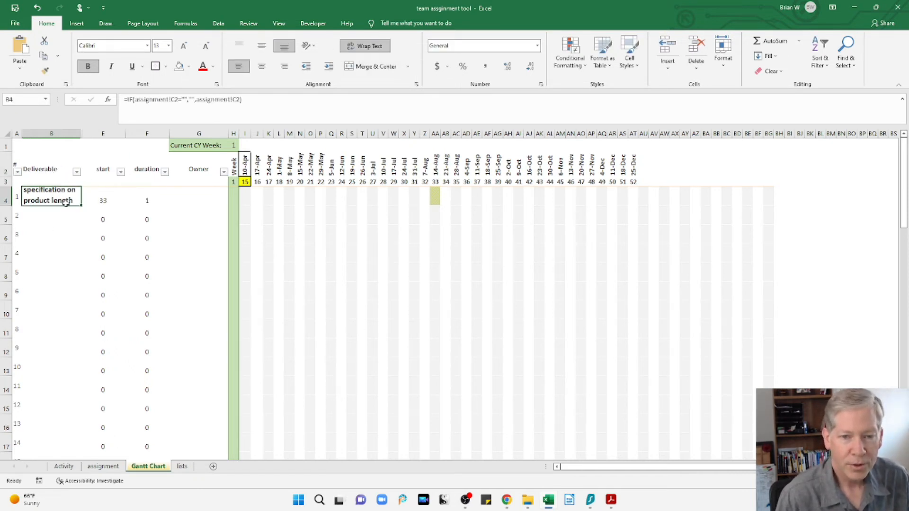
left_click(117, 195)
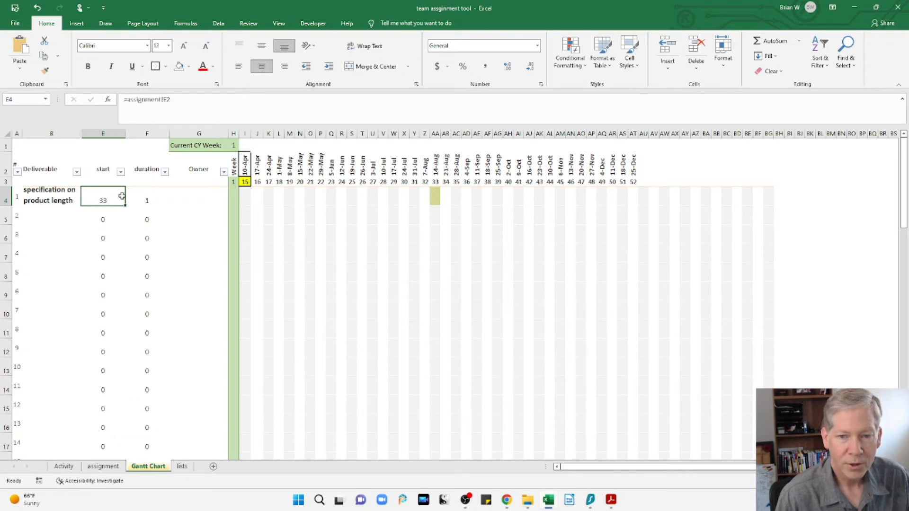
left_click(147, 198)
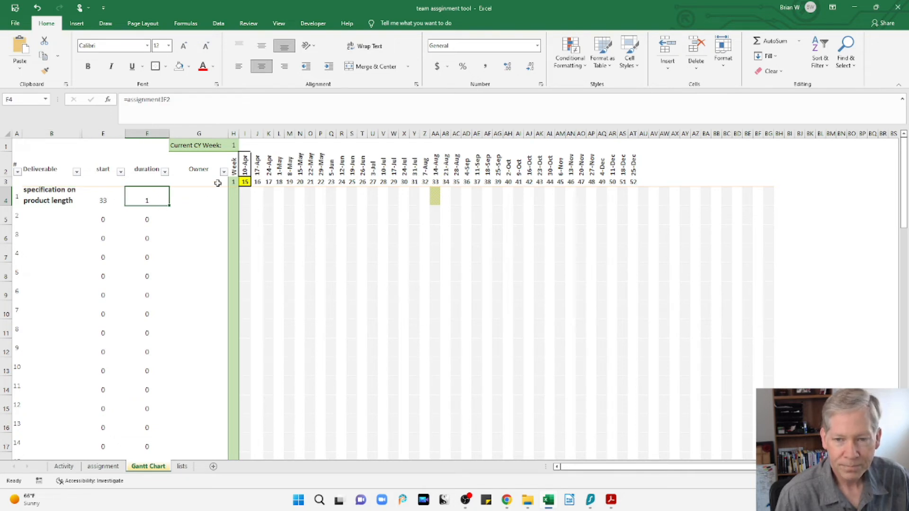
left_click(196, 193)
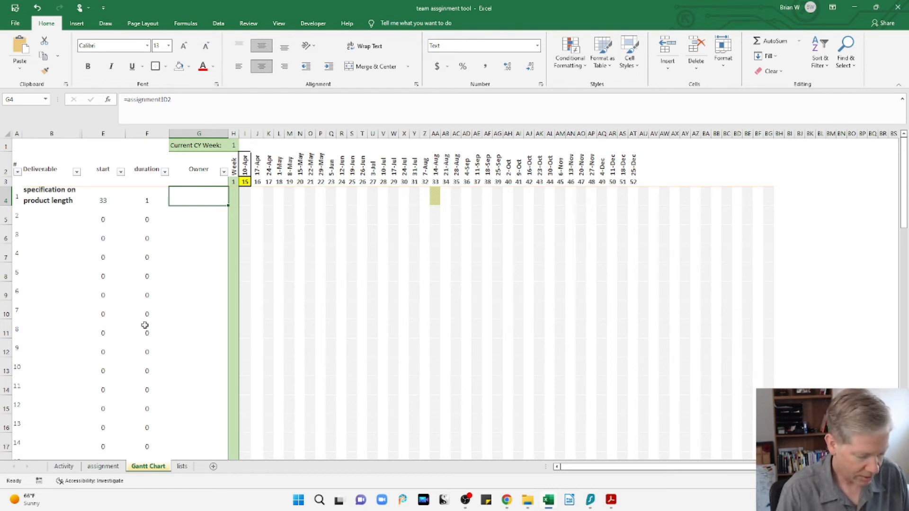
type("S")
type("penc")
key("BackSpace")
key("BackSpace")
key("BackSpace")
key("BackSpace")
type("noop")
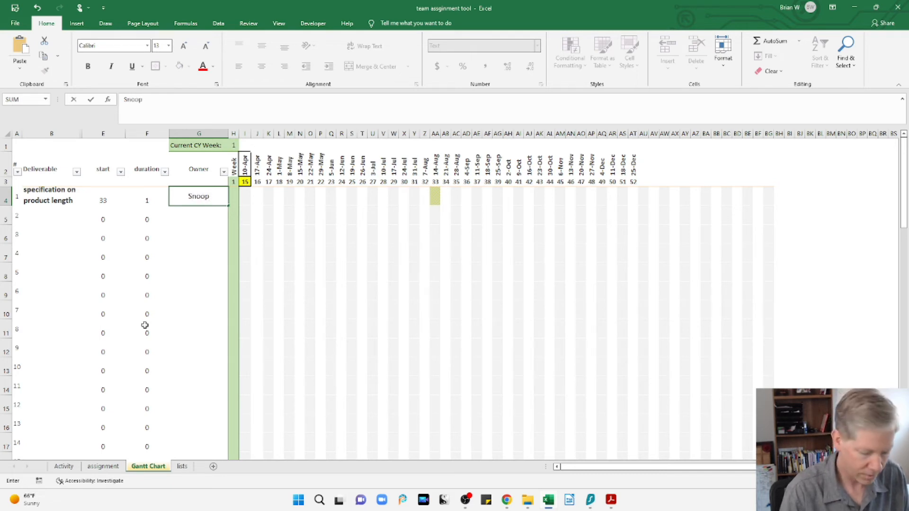
type("y")
key("Return")
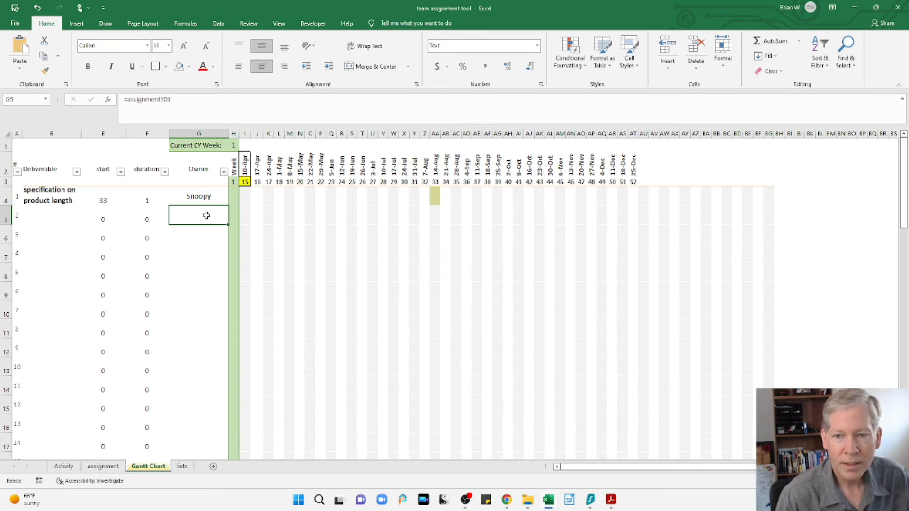
Step: Set the duration of item 1 to 15 on the assignment sheet and check where its Gantt Chart bar ends
left_click(434, 170)
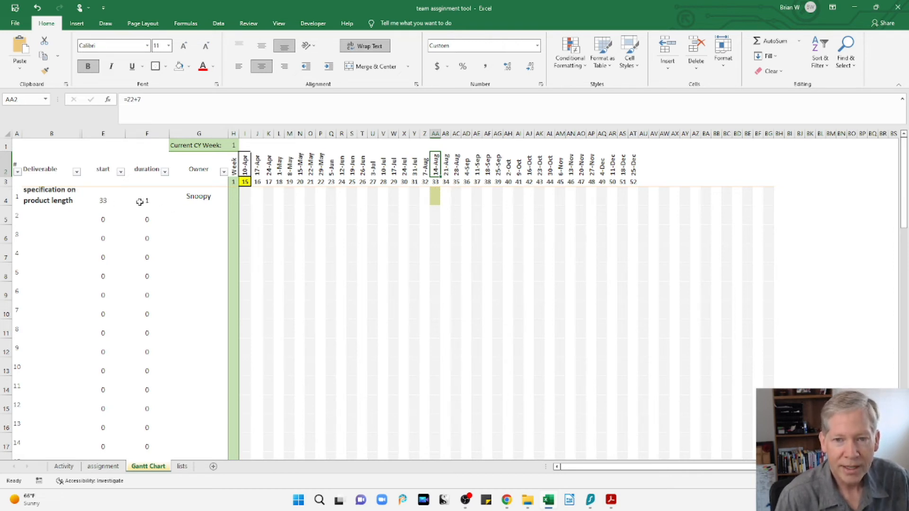
left_click(102, 466)
left_click(559, 165)
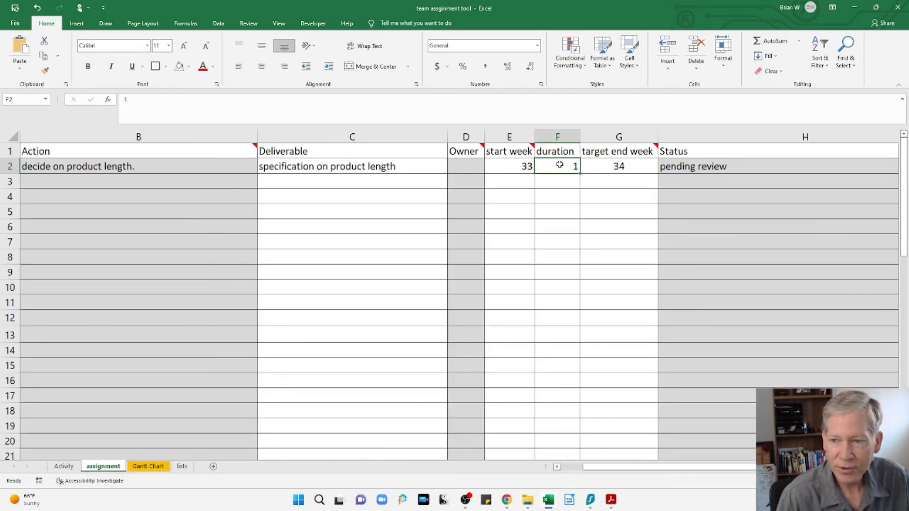
type("15")
key("Return")
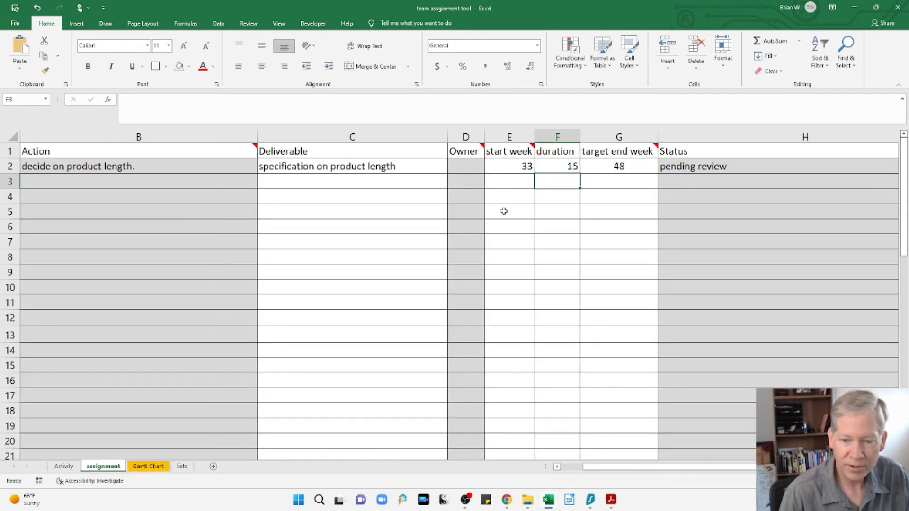
left_click(148, 466)
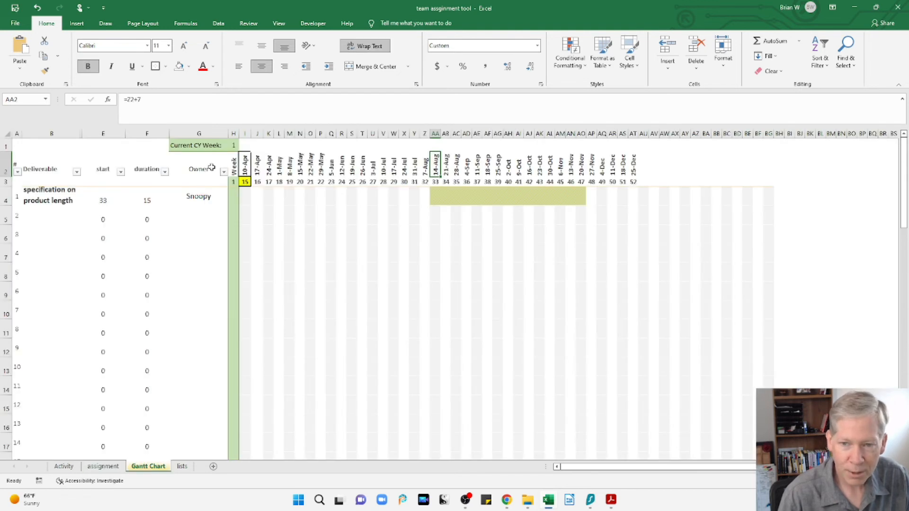
left_click_drag(581, 162, 582, 190)
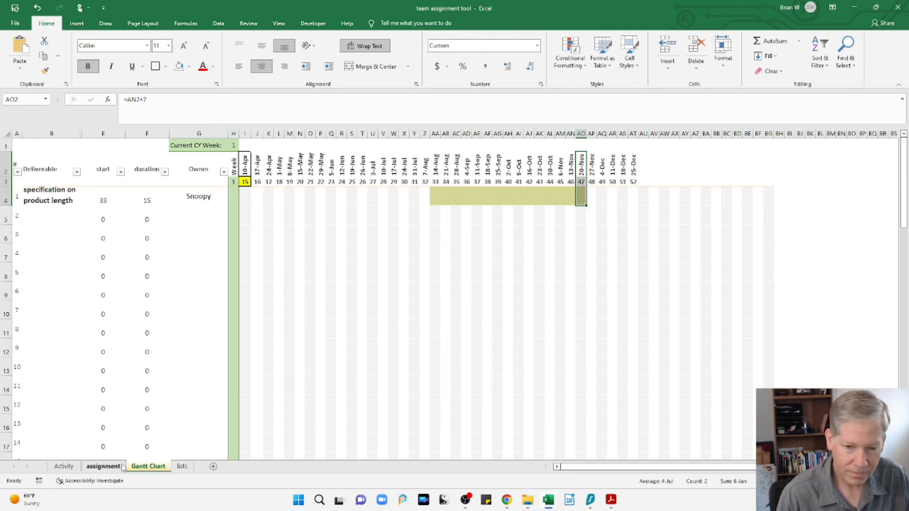
Step: Set the duration of item 1 back to 1 on the assignment sheet and show its bar on the Gantt Chart sheet
left_click(104, 467)
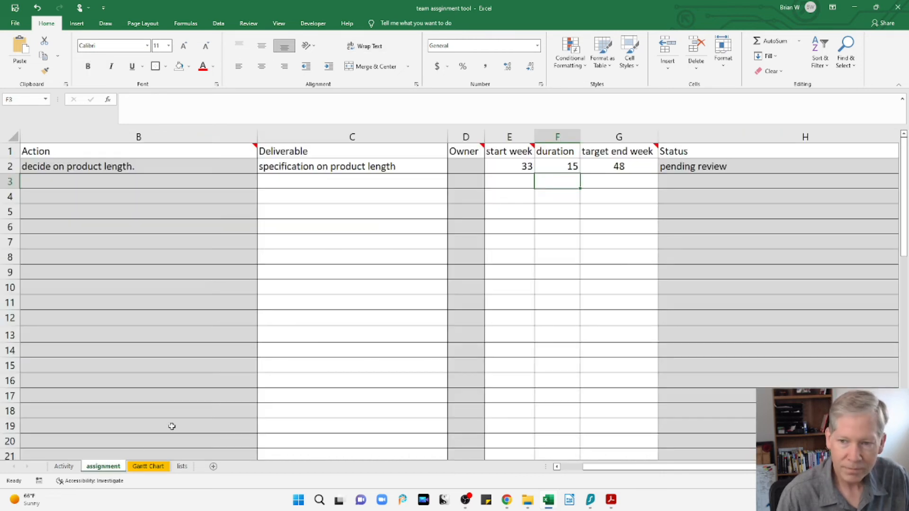
left_click(545, 167)
type("1")
key("Return")
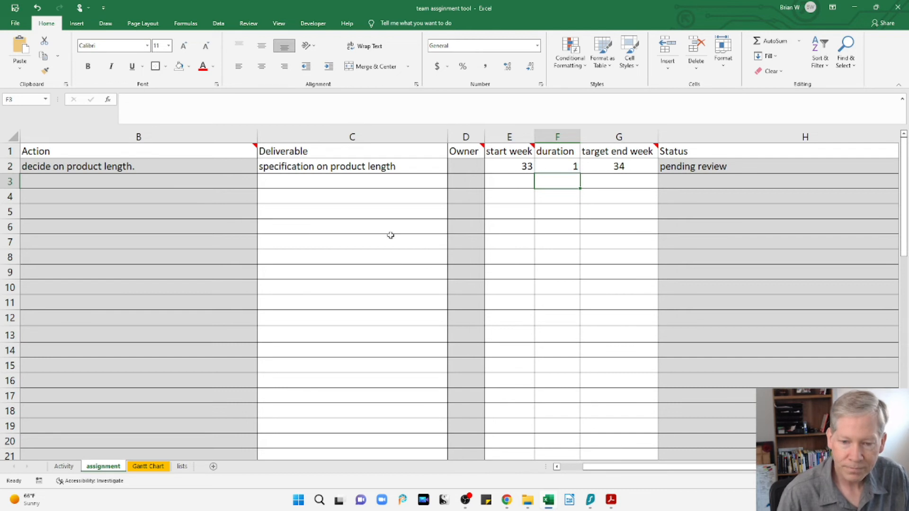
left_click(161, 469)
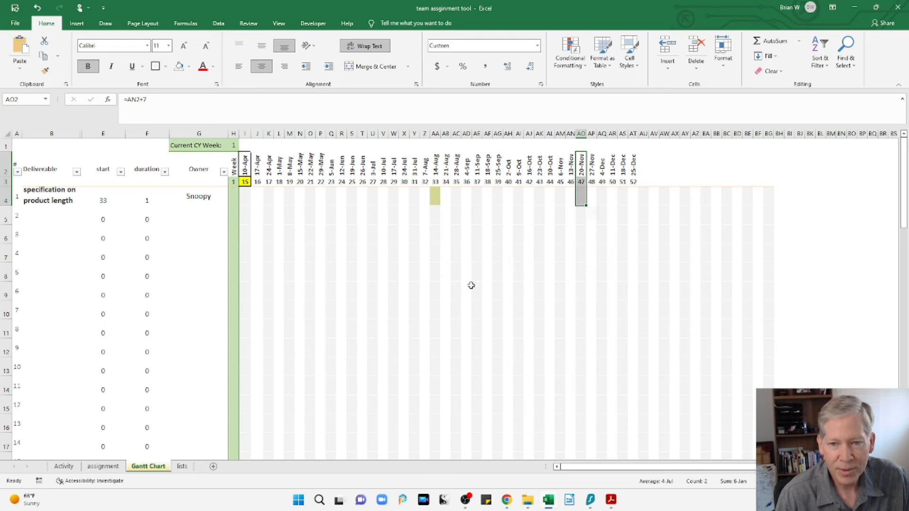
Step: Filter the Gantt Chart's Owner column to exclude blank rows, and clear that filter again
left_click(223, 172)
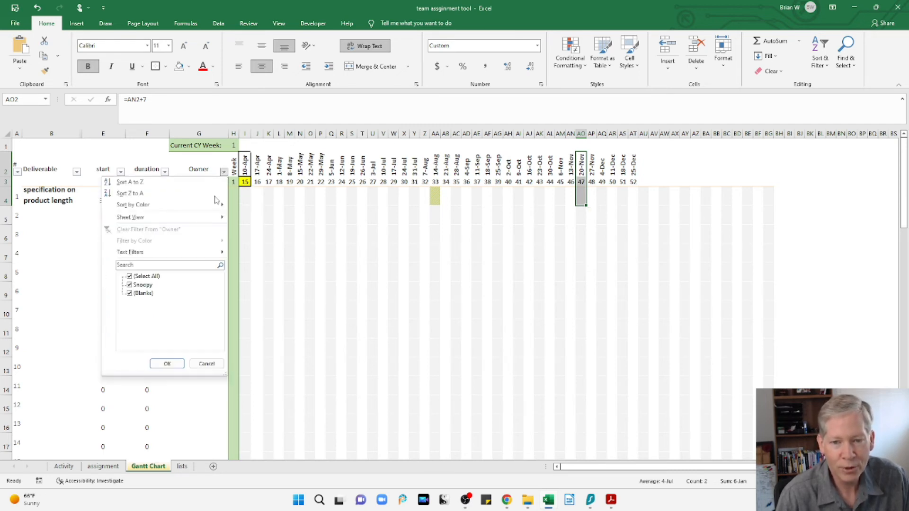
left_click(134, 294)
left_click(167, 363)
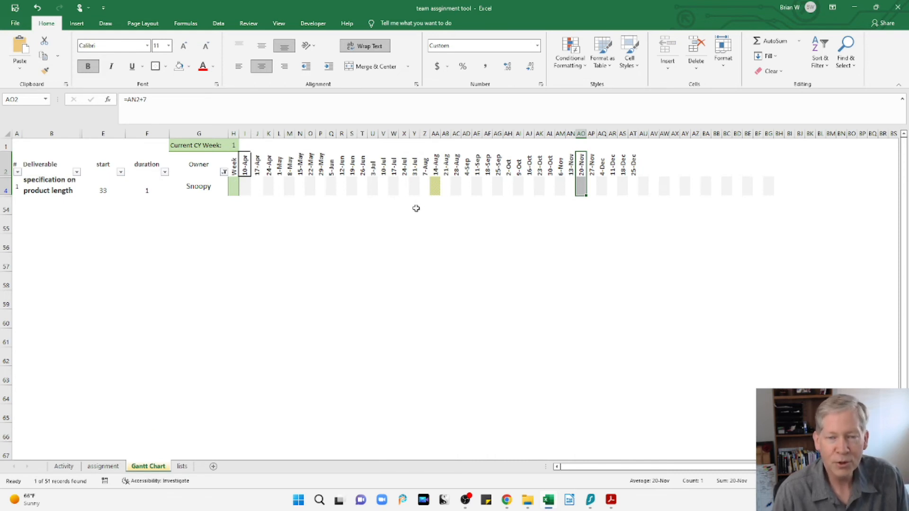
left_click(223, 172)
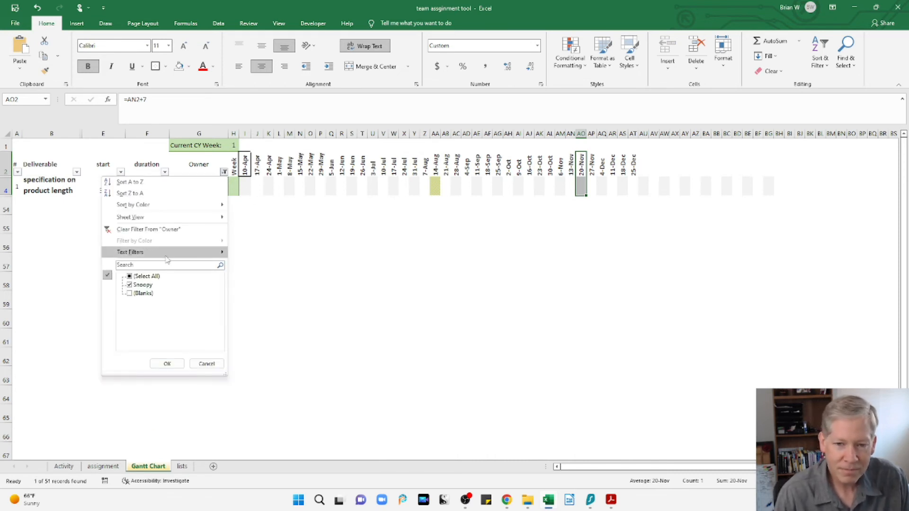
left_click(153, 229)
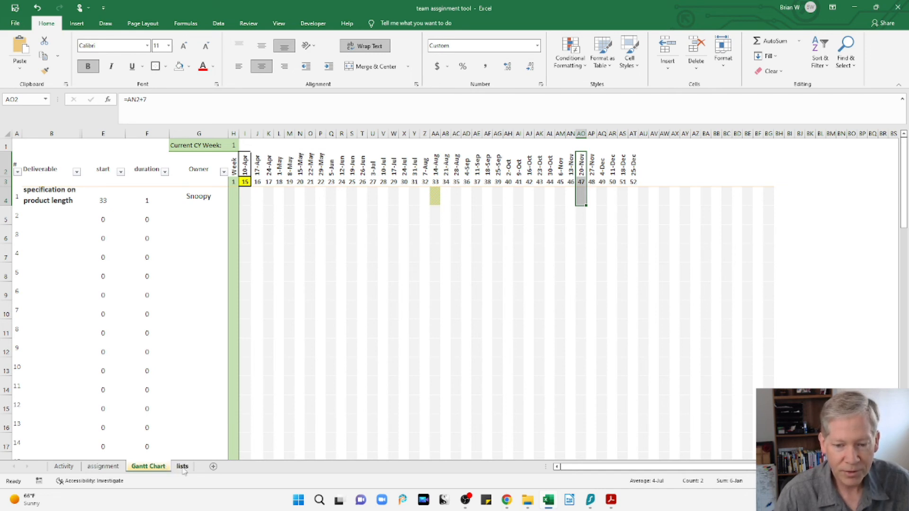
Step: Hide the lists sheet of the workbook
left_click(183, 467)
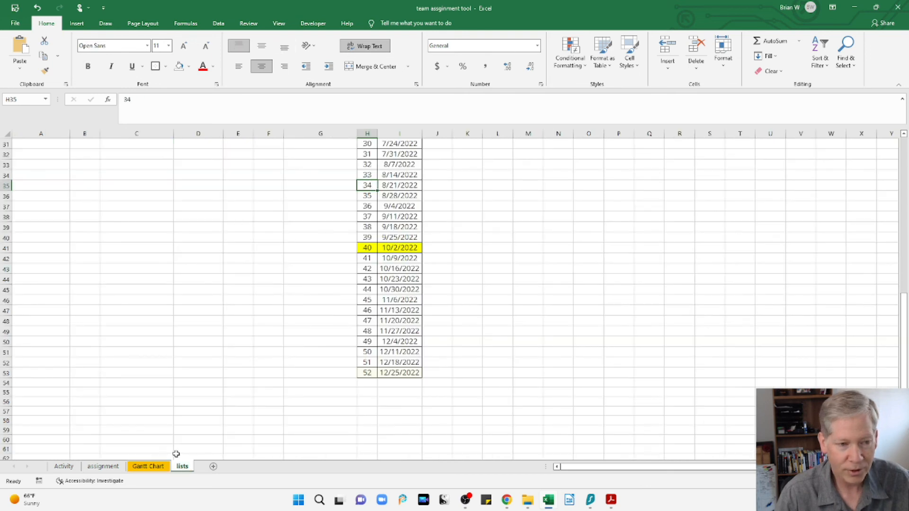
right_click(181, 466)
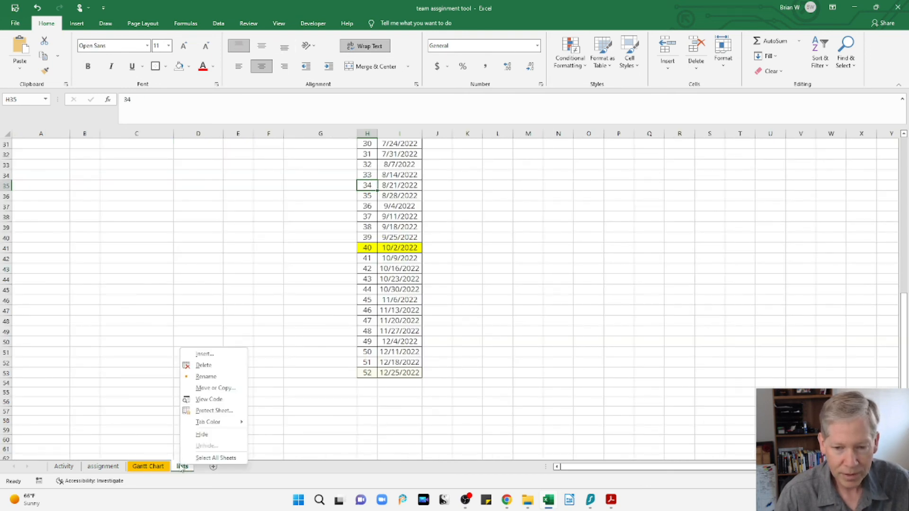
left_click(206, 436)
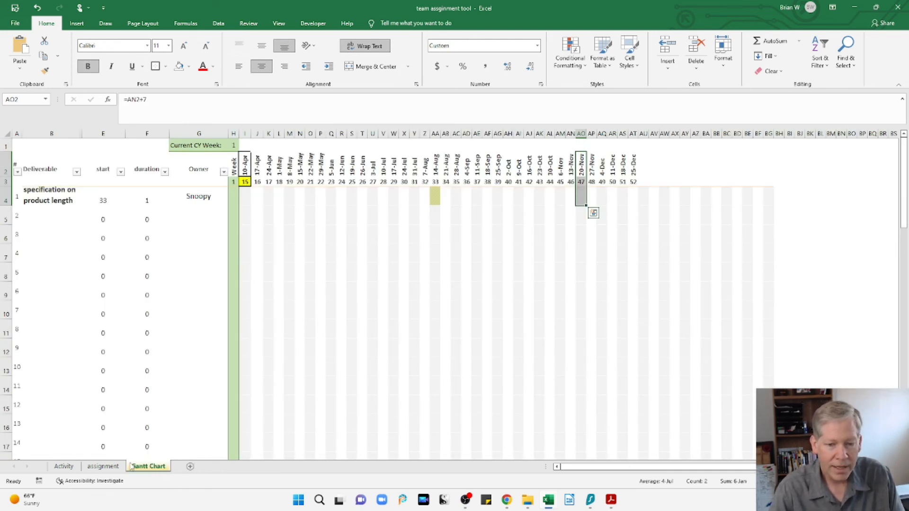
Step: Look over the whole assignment sheet and select the empty range M2:N36 beyond the Comments column
left_click(103, 467)
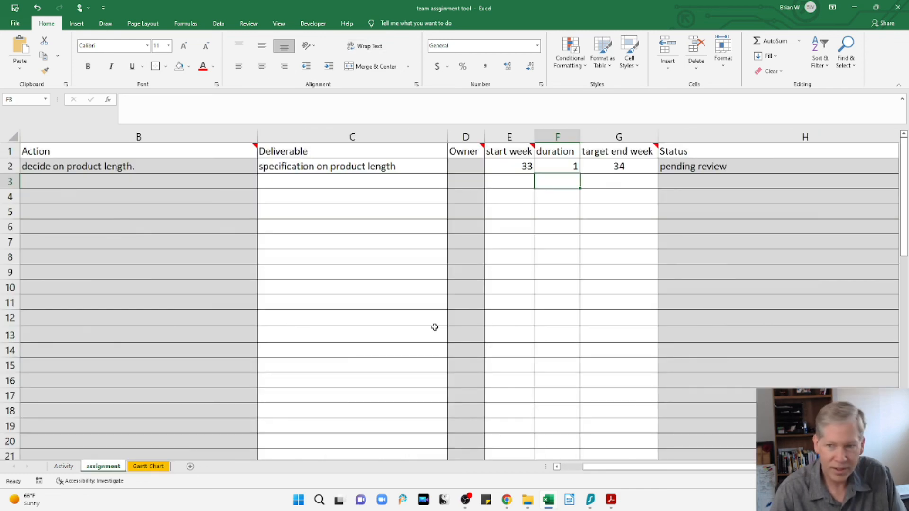
scroll(432, 331, "down", 4, "ctrl")
scroll(432, 331, "down", 2, "ctrl")
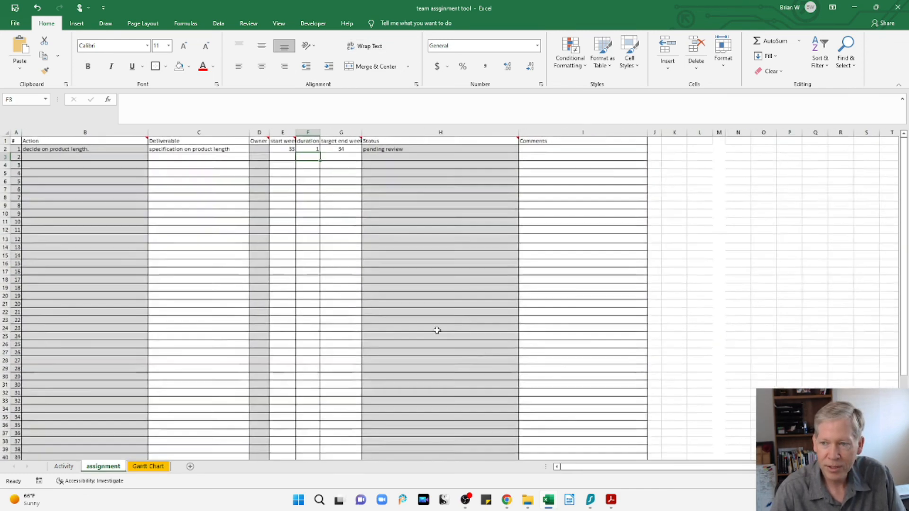
left_click_drag(718, 149, 743, 412)
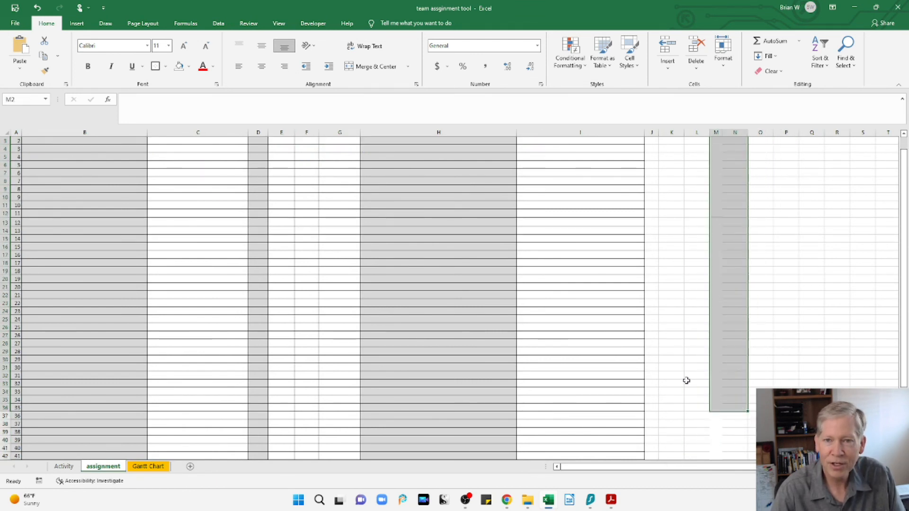
scroll(655, 294, "up", 1)
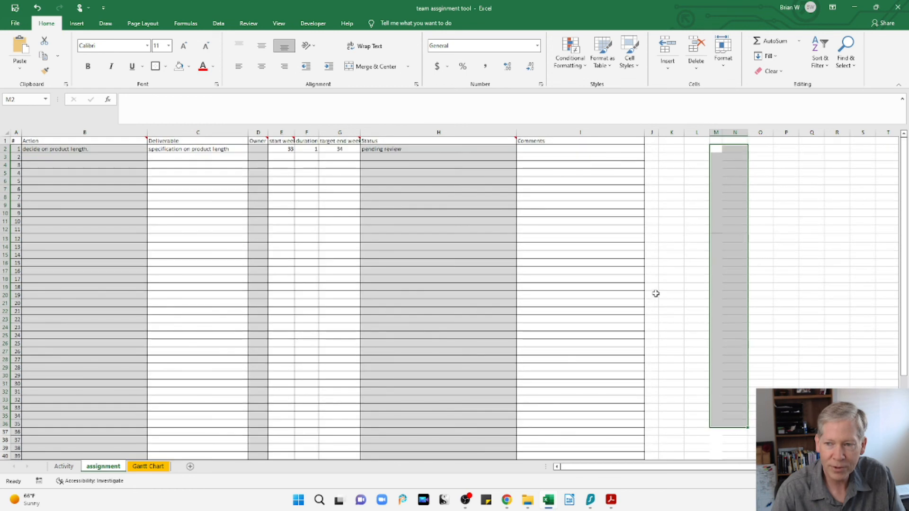